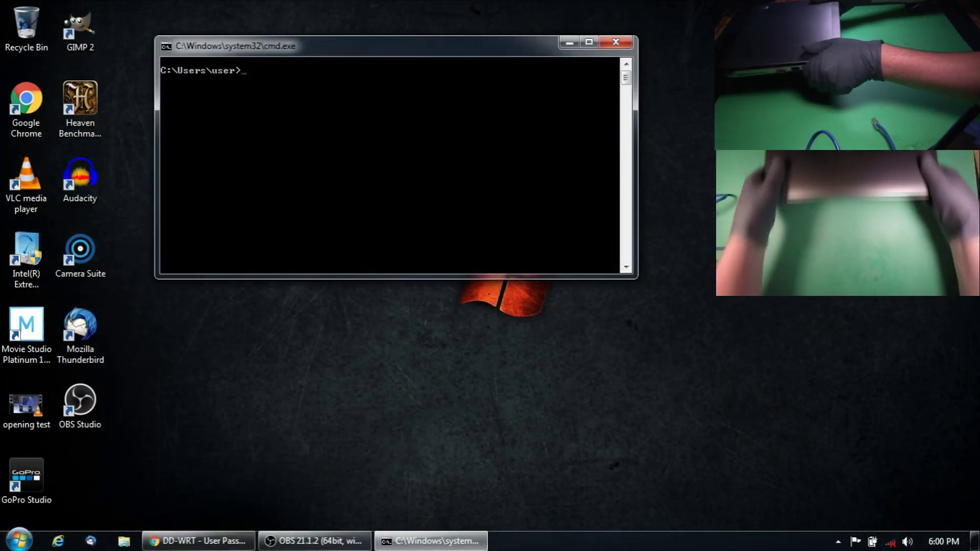
# Ping the router at 192.168.1.1, stop after the first reply, and return to the control panel
pyautogui.moveTo(976, 541)
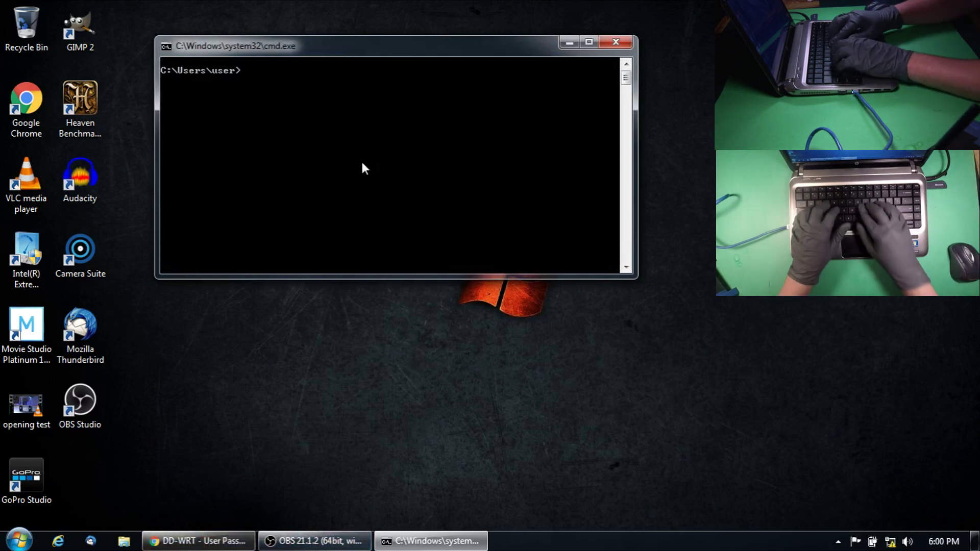
pyautogui.write('ping 192.168.1.1')
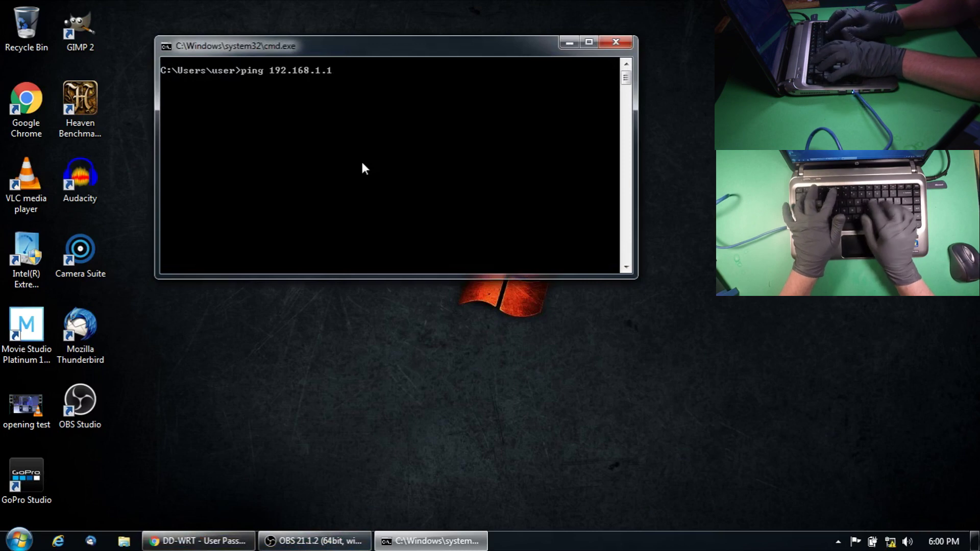
pyautogui.press('Return')
pyautogui.hotkey('ctrl', 'c')
pyautogui.hotkey('alt', 'Tab')
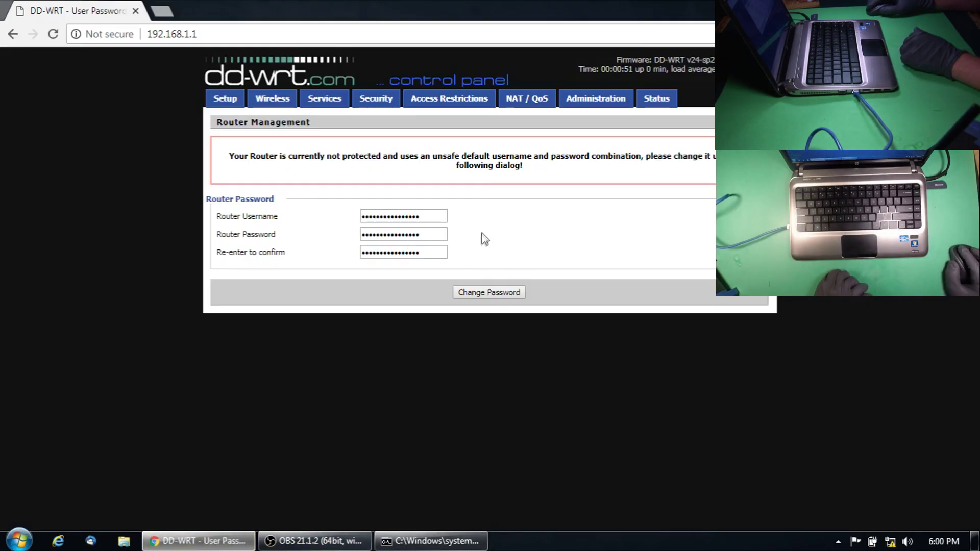
# Enter a new router username and password, confirm the password, and submit the change
pyautogui.doubleClick(401, 217)
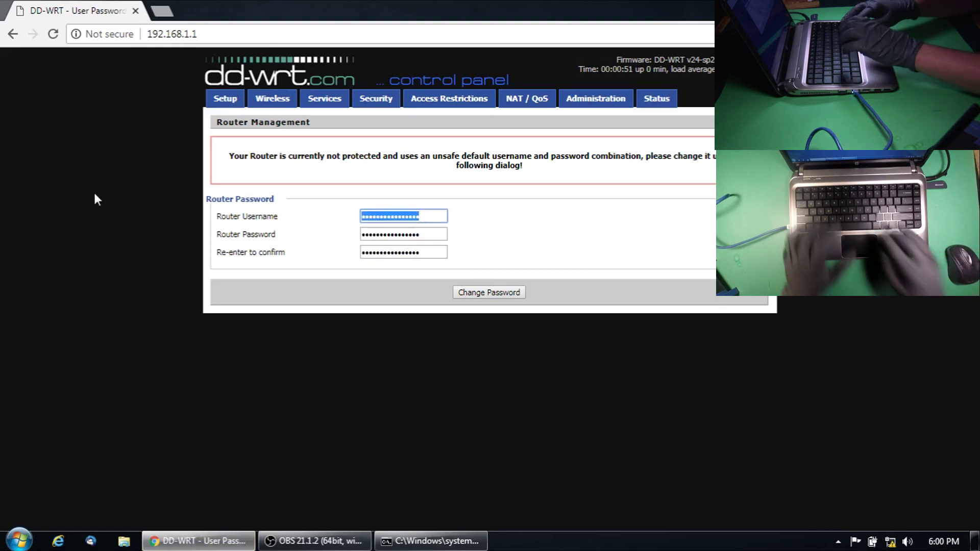
pyautogui.write('root')
pyautogui.press('Tab')
pyautogui.write('root')
pyautogui.press('Tab')
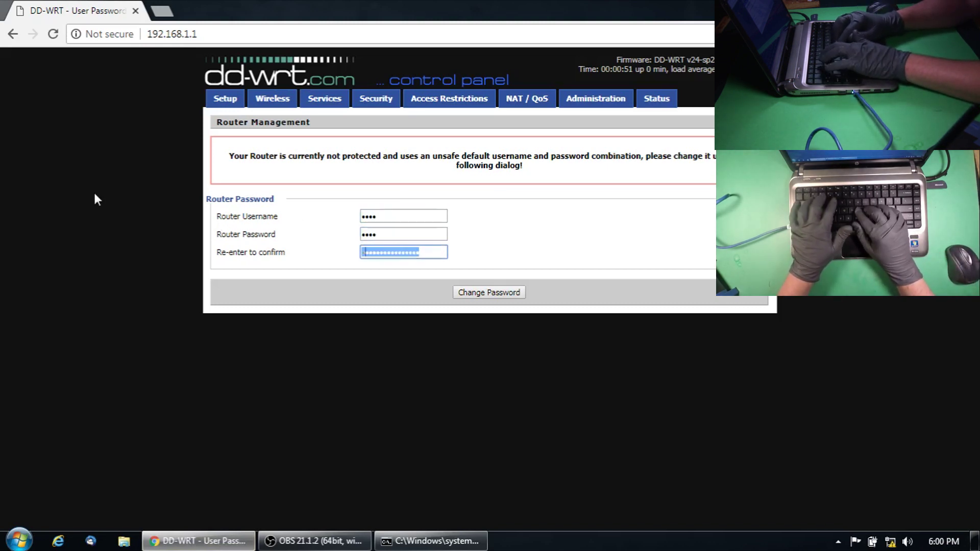
pyautogui.write('root')
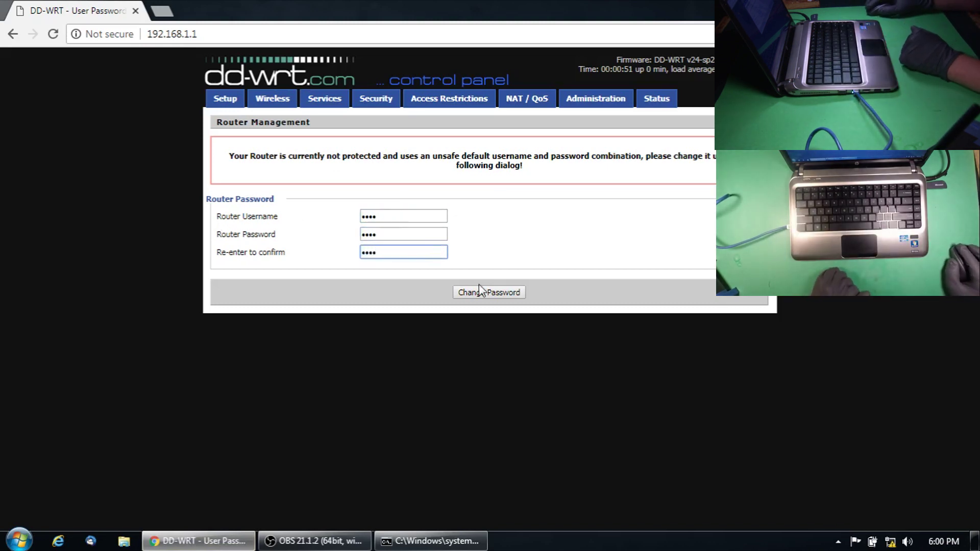
pyautogui.click(494, 292)
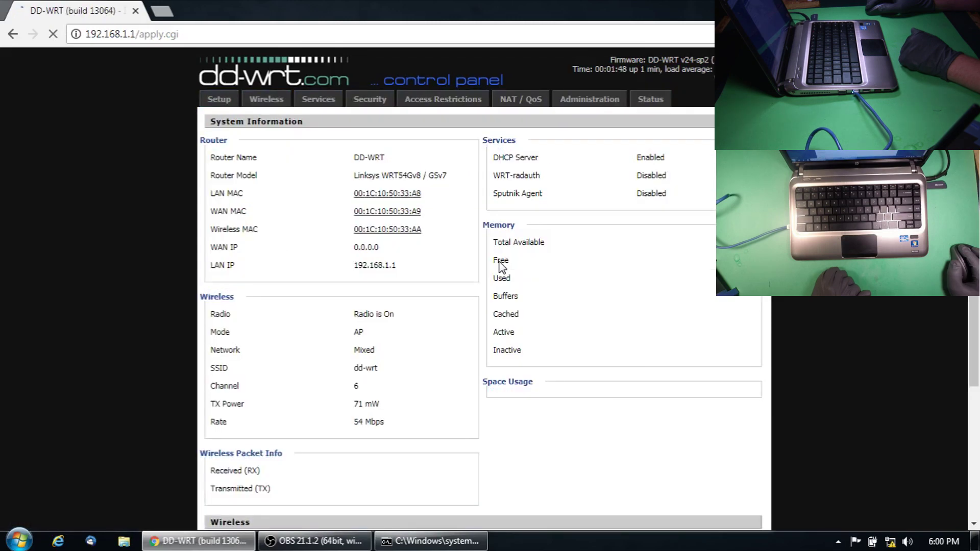
# From Status > Wireless, run a Site Survey and join the gopro333 network as a client
pyautogui.click(668, 102)
pyautogui.press('Return')
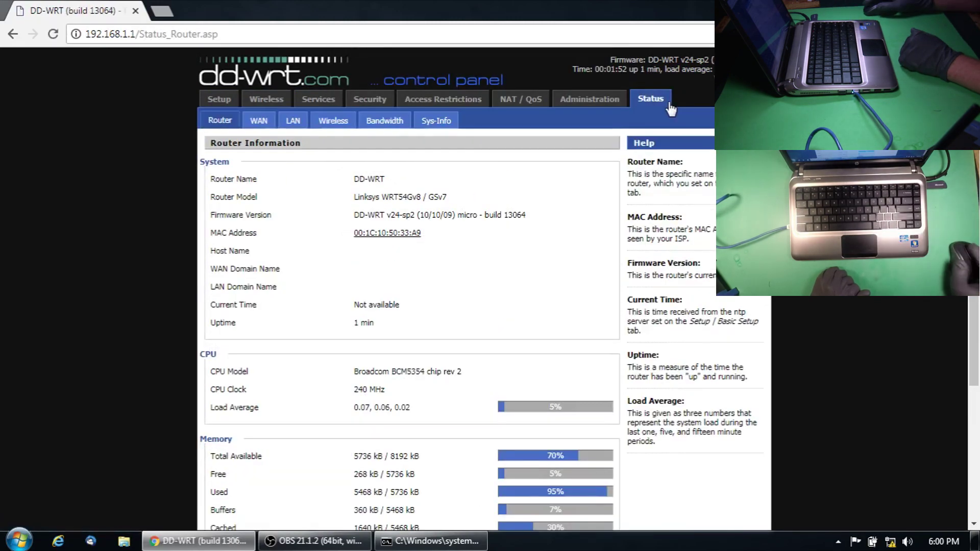
pyautogui.click(332, 120)
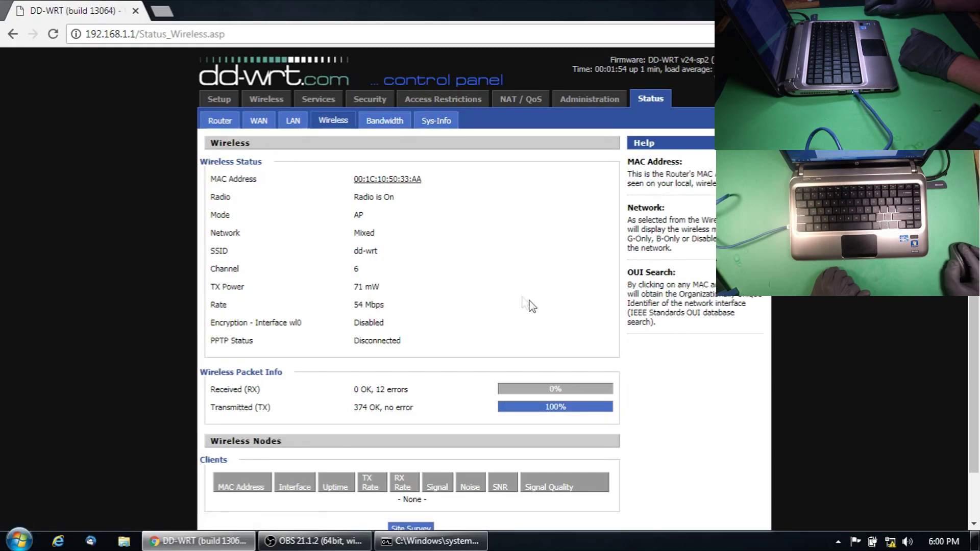
pyautogui.scroll(-1, 433, 434)
pyautogui.click(412, 477)
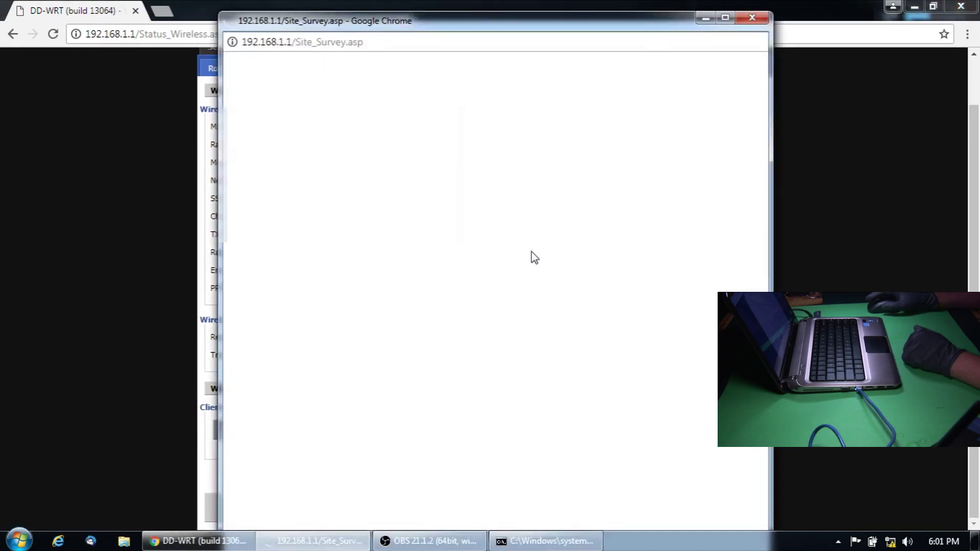
pyautogui.moveTo(418, 30); pyautogui.dragTo(419, 19)
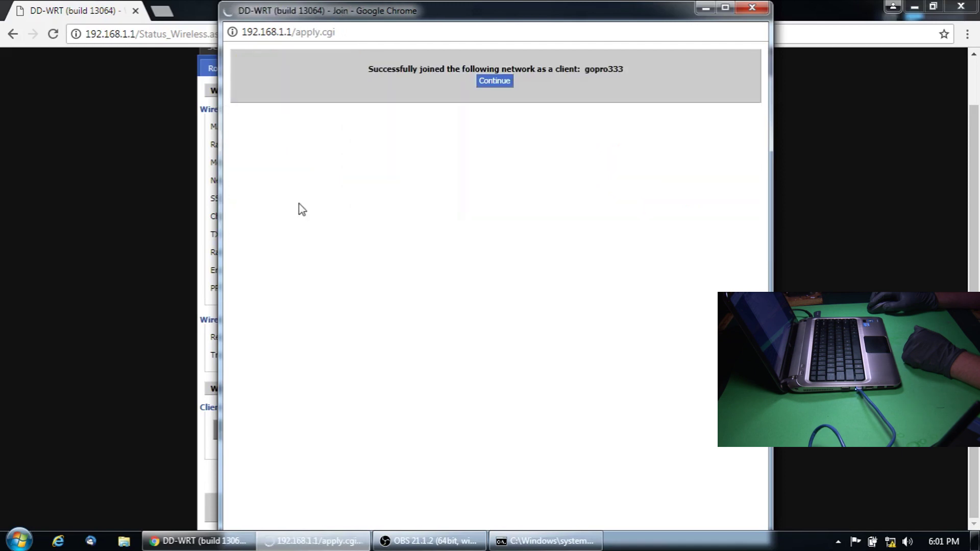
pyautogui.click(494, 82)
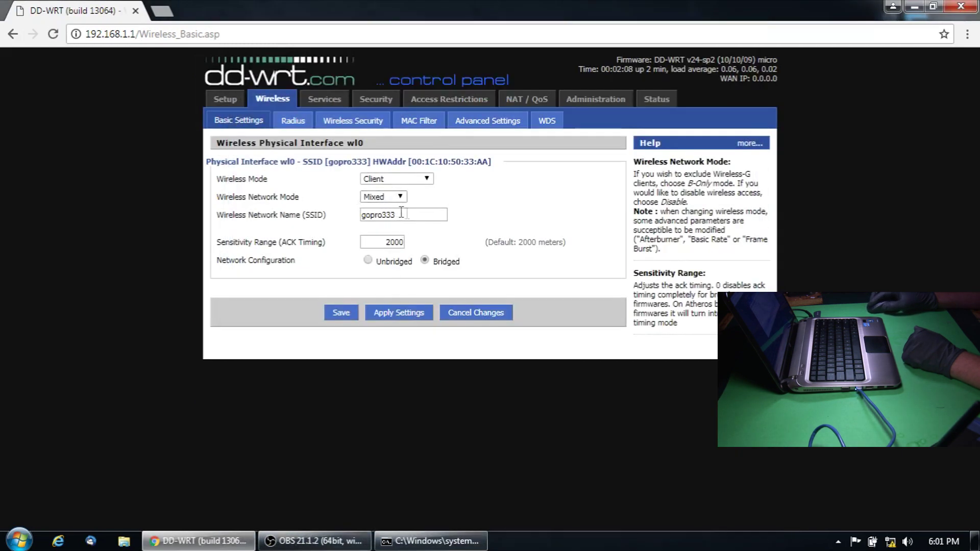
# Save the client wireless settings and set Wireless Security mode to WPA2 Personal
pyautogui.click(351, 312)
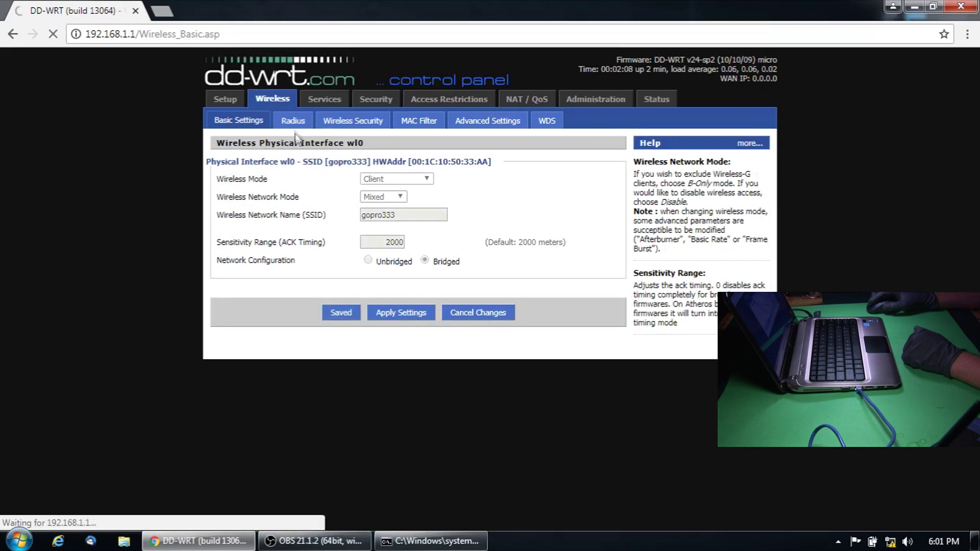
pyautogui.click(343, 125)
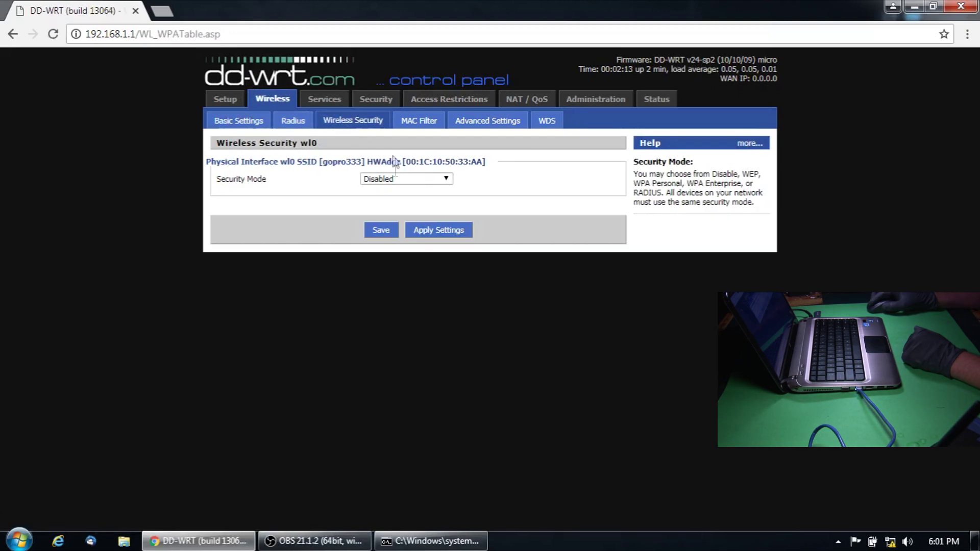
pyautogui.click(396, 179)
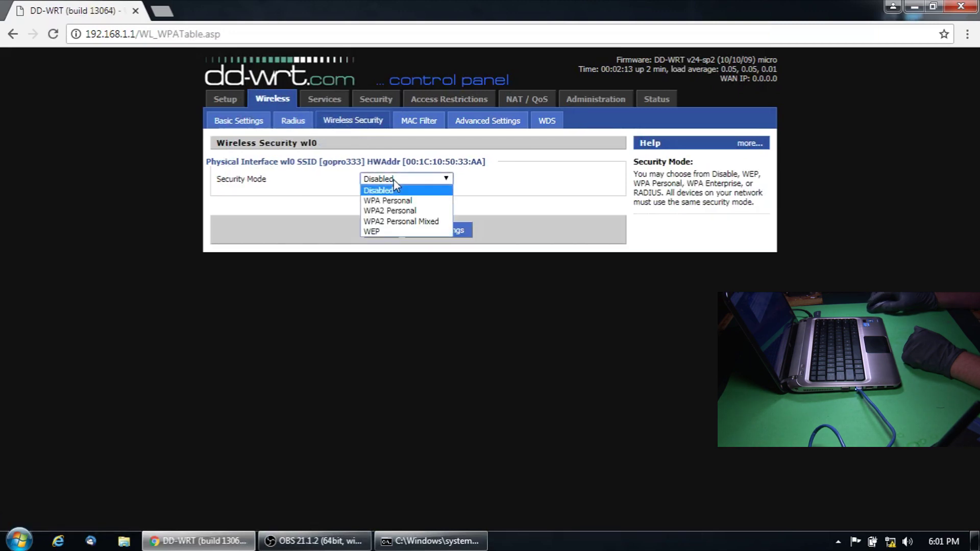
pyautogui.click(371, 213)
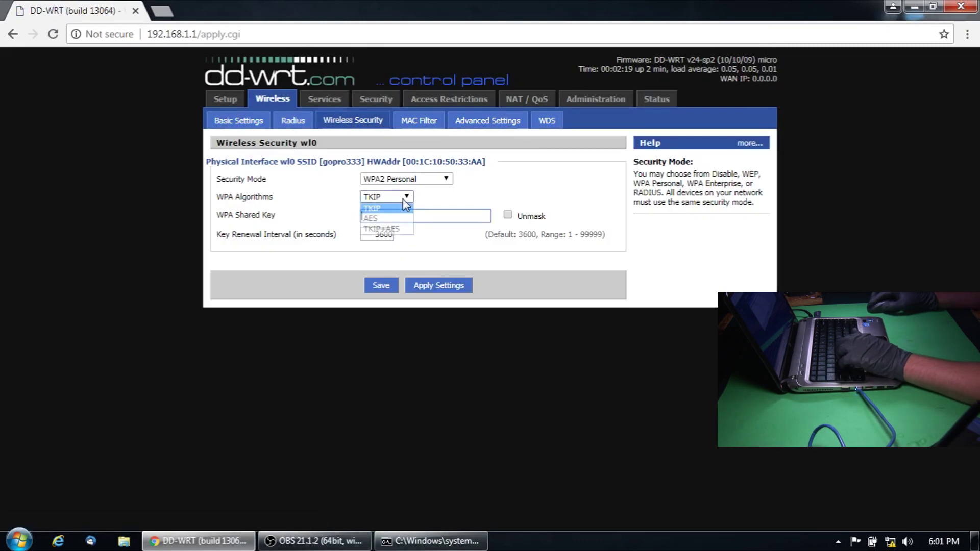
pyautogui.click(421, 215)
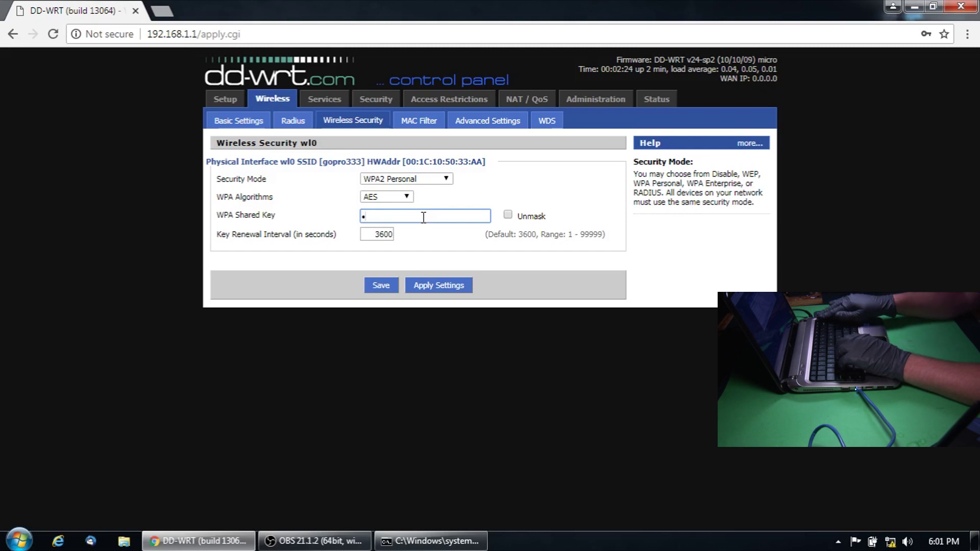
pyautogui.write('••••••••••')
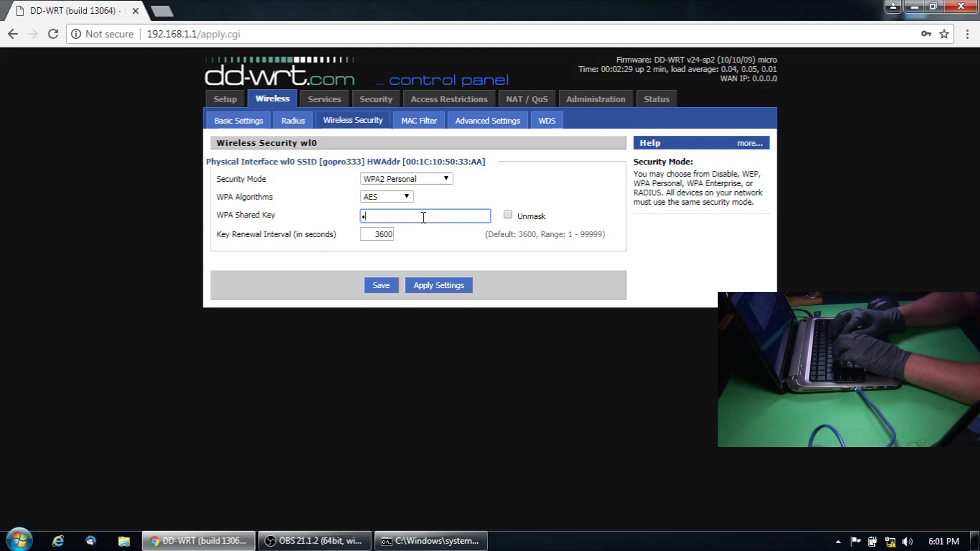
pyautogui.write('•••')
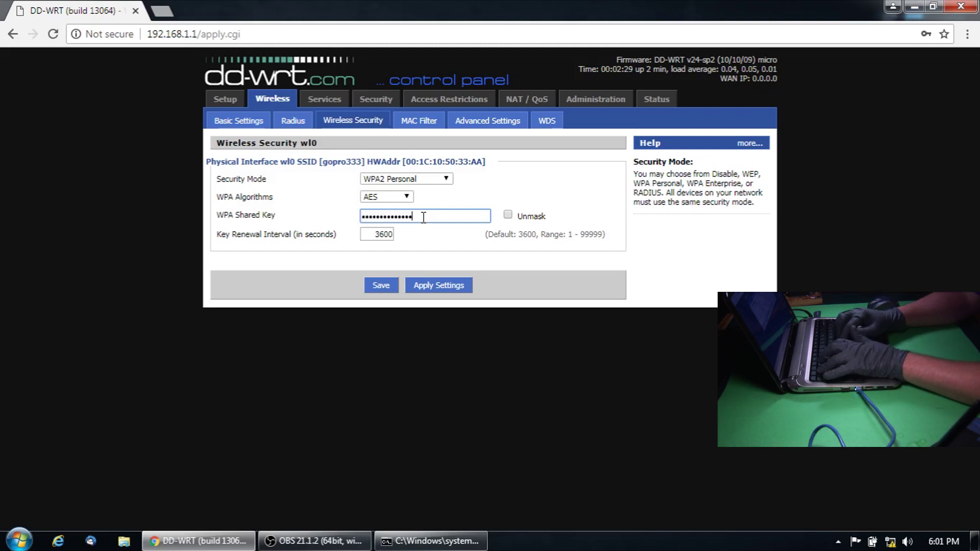
pyautogui.click(390, 294)
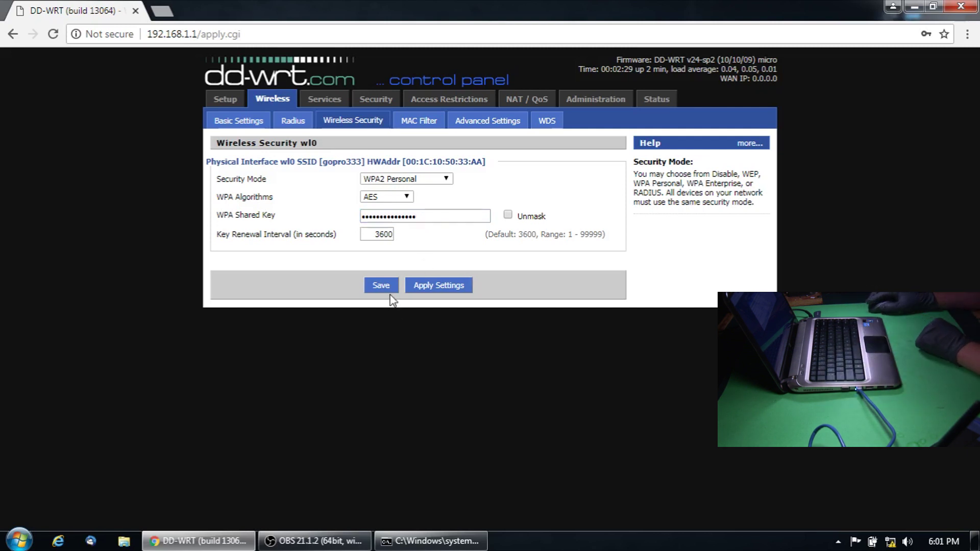
pyautogui.click(394, 293)
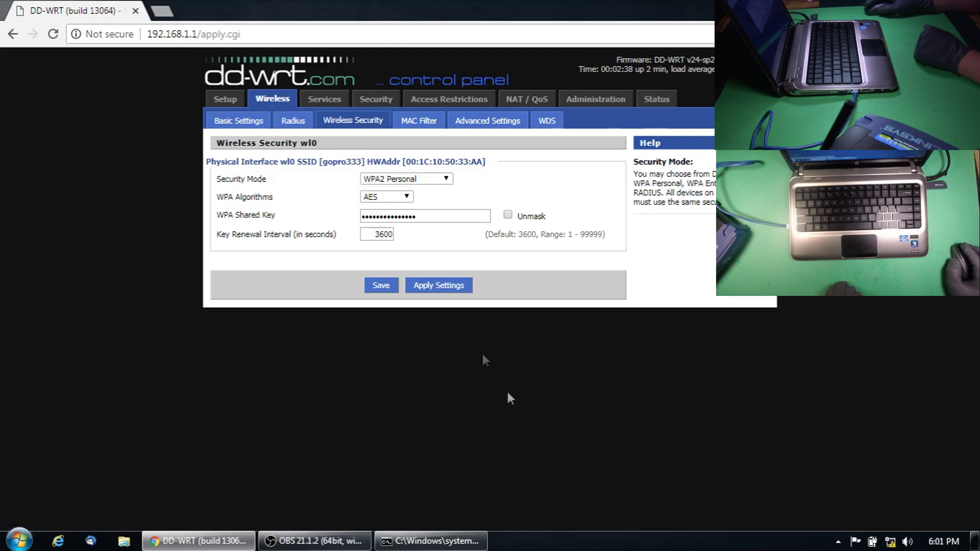
# Review Status > Wireless showing the GoPro access point connected with WPA2 Personal at 74% signal
pyautogui.click(651, 94)
pyautogui.click(326, 123)
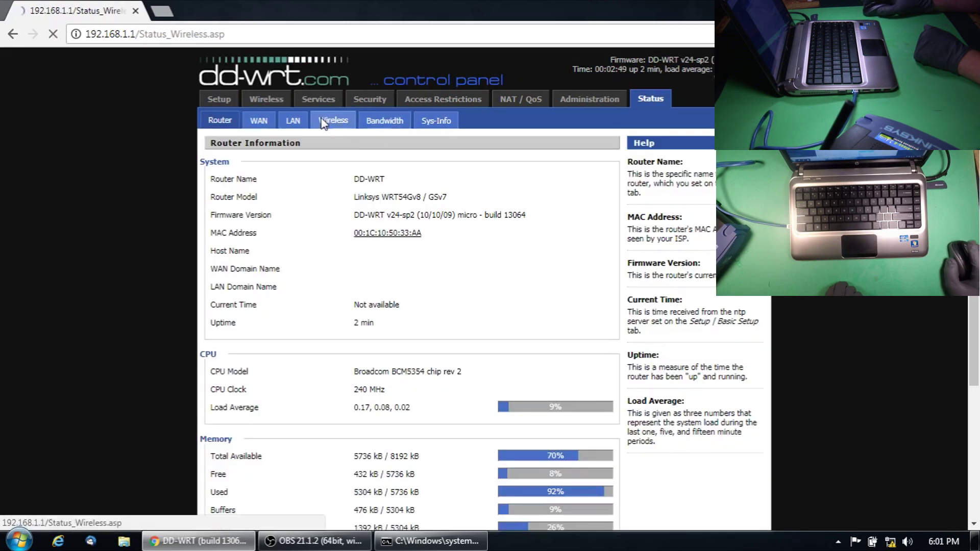
pyautogui.scroll(-1, 511, 215)
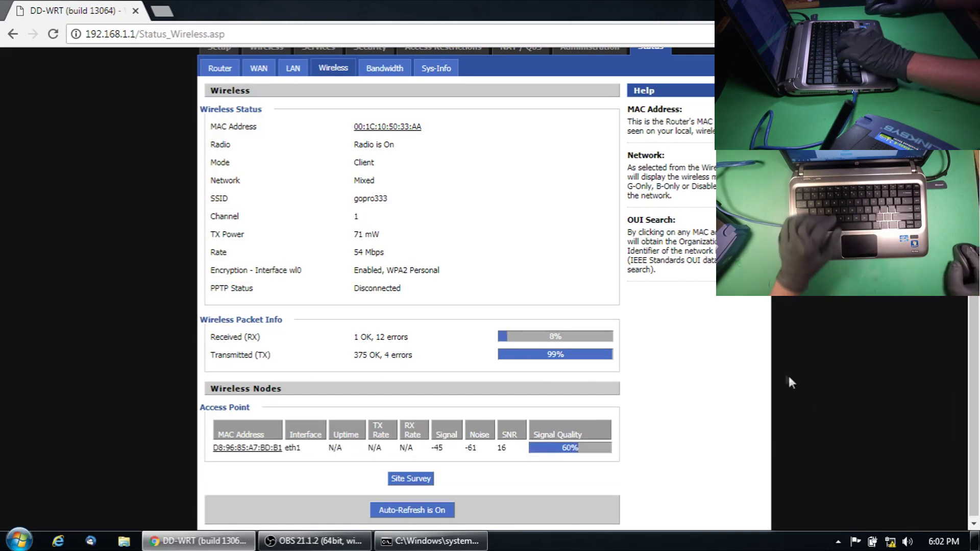
pyautogui.scroll(1, 408, 342)
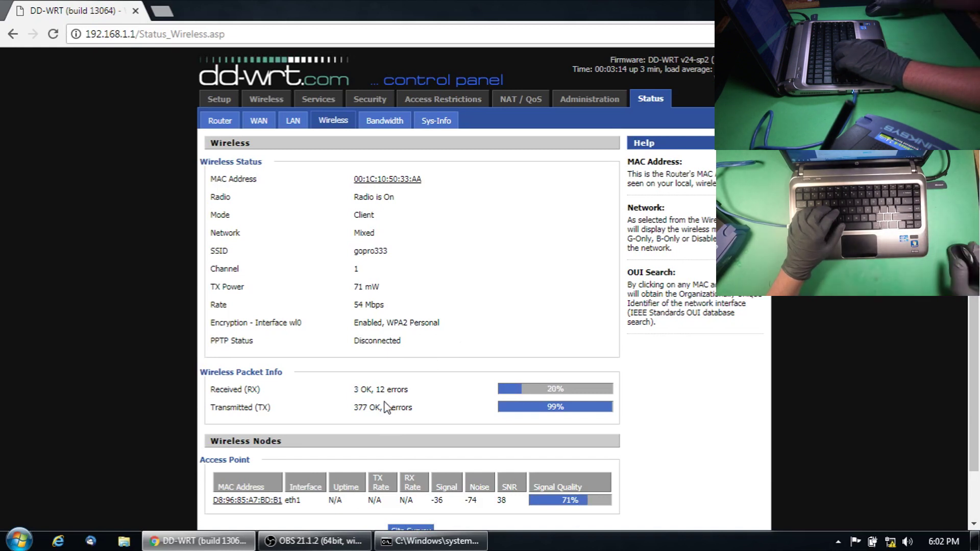
# On Setup > Basic Setup, switch the WAN Connection Type to Automatic Configuration - DHCP
pyautogui.click(228, 102)
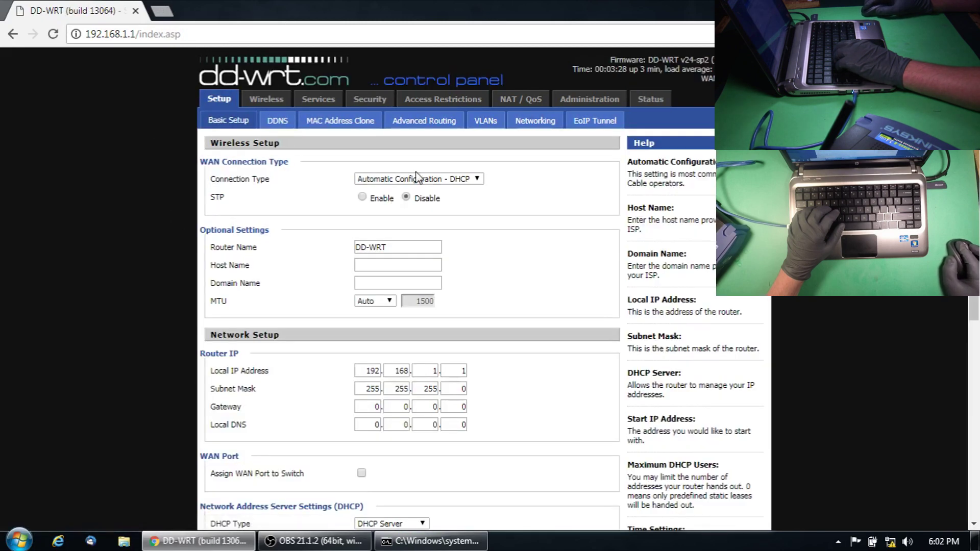
pyautogui.click(417, 177)
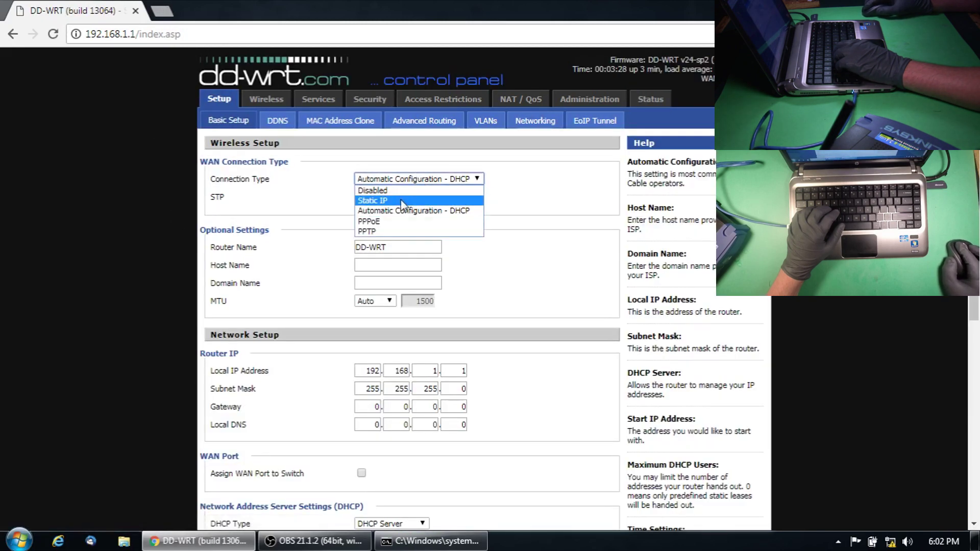
pyautogui.click(418, 199)
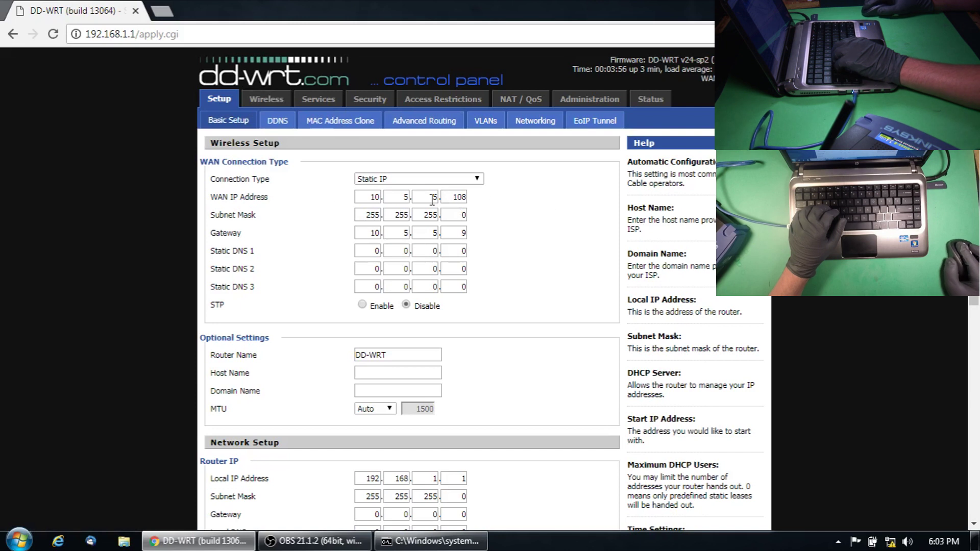
pyautogui.click(419, 179)
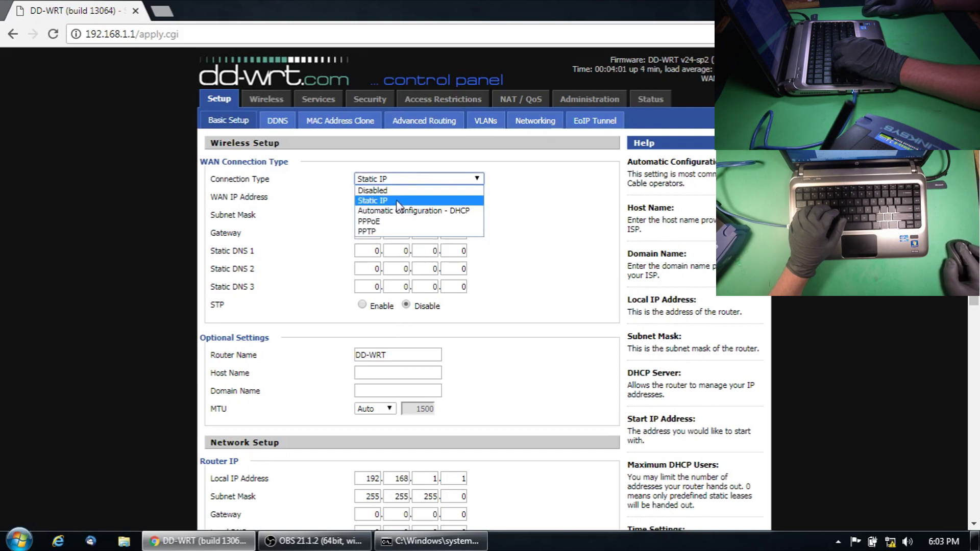
pyautogui.click(534, 225)
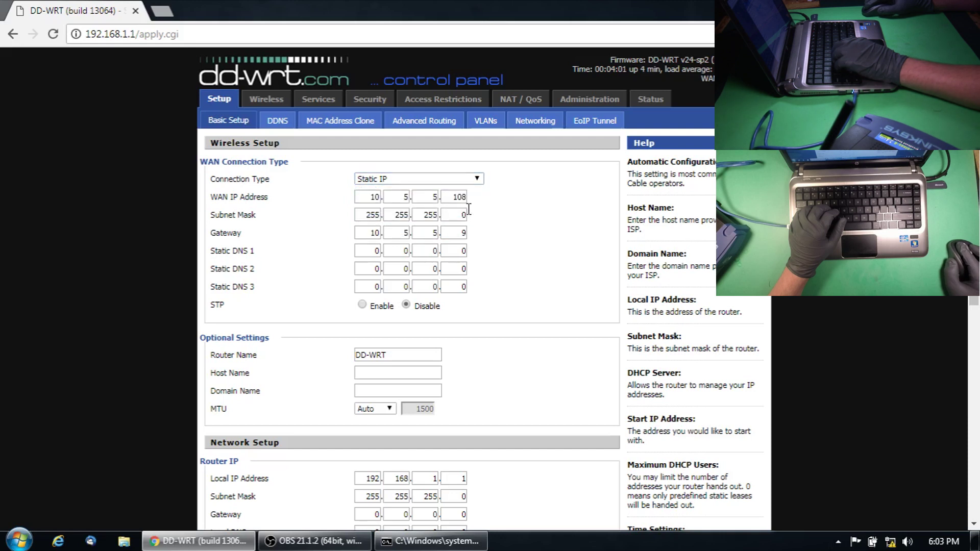
pyautogui.click(395, 182)
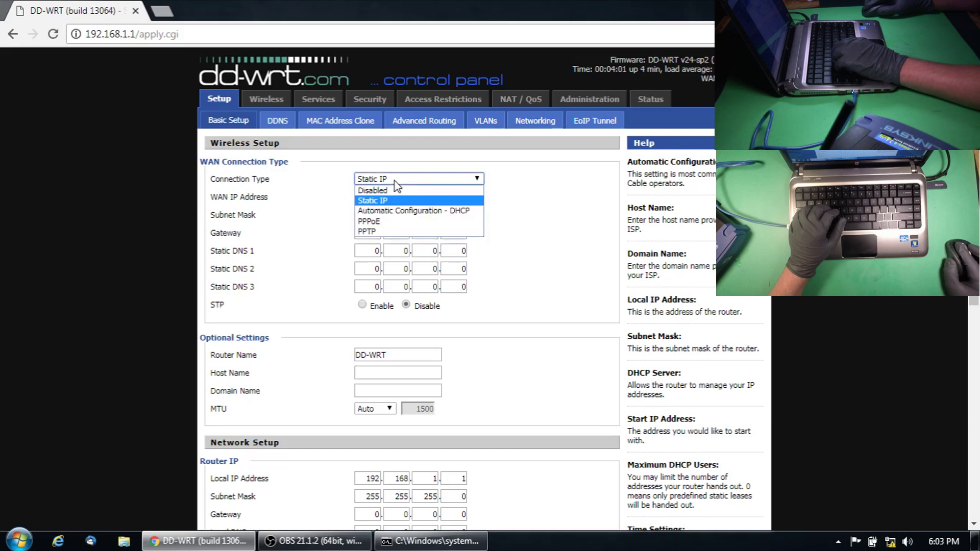
pyautogui.click(389, 211)
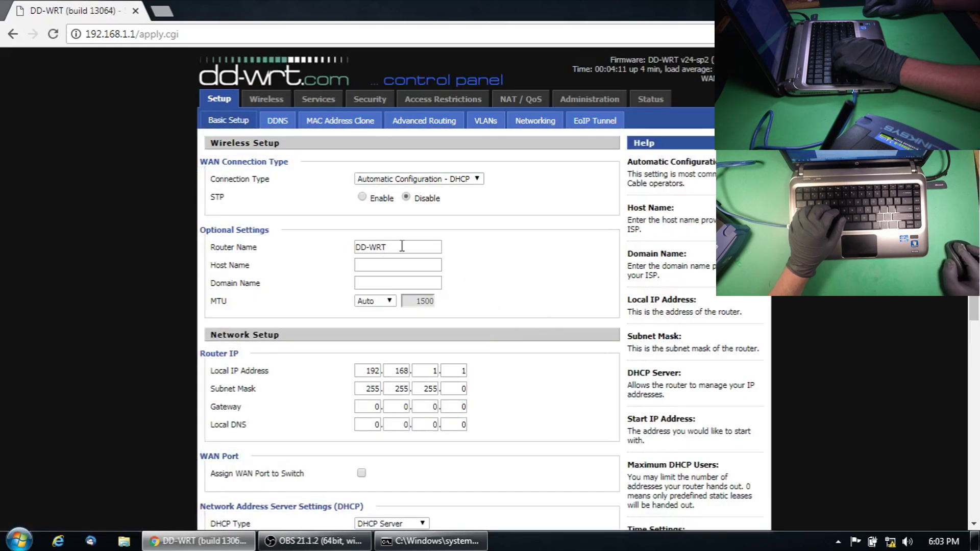
# Set both Router Name and Host Name to goprobridge
pyautogui.tripleClick(402, 246)
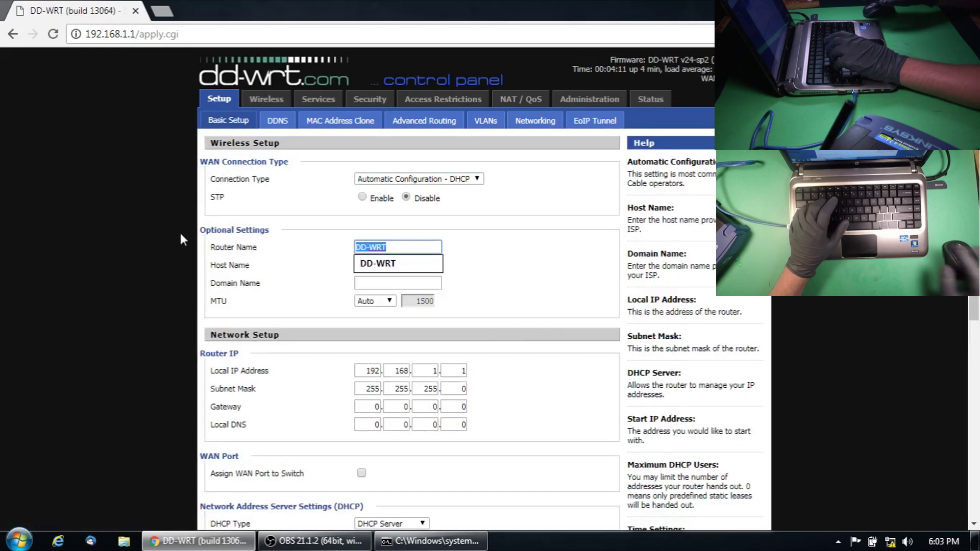
pyautogui.press('BackSpace')
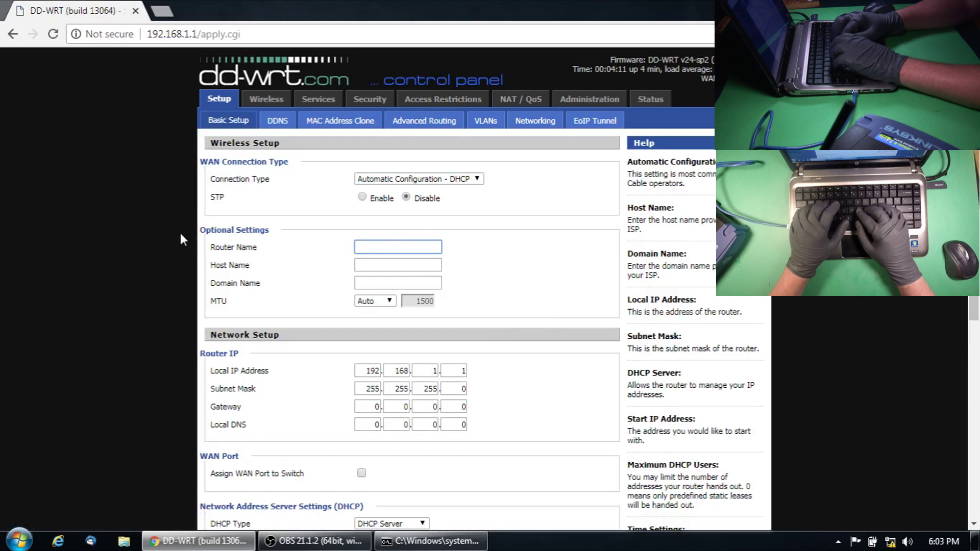
pyautogui.write('goprobridge')
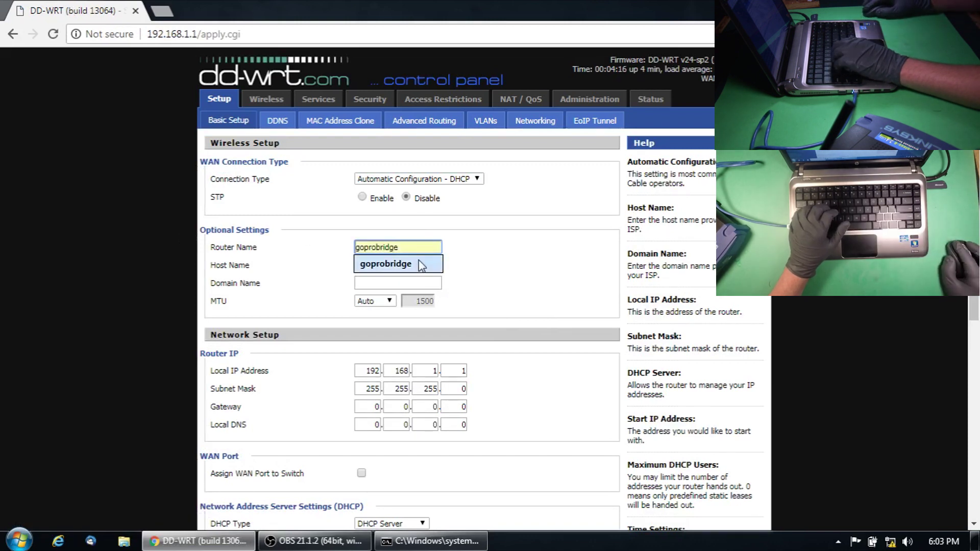
pyautogui.click(403, 264)
pyautogui.click(409, 265)
pyautogui.write('goprobridge')
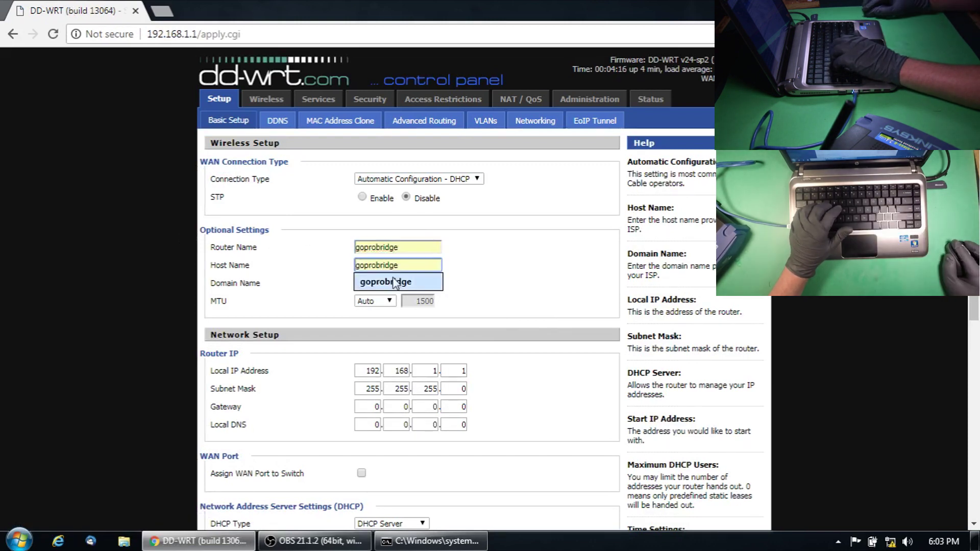
pyautogui.click(393, 282)
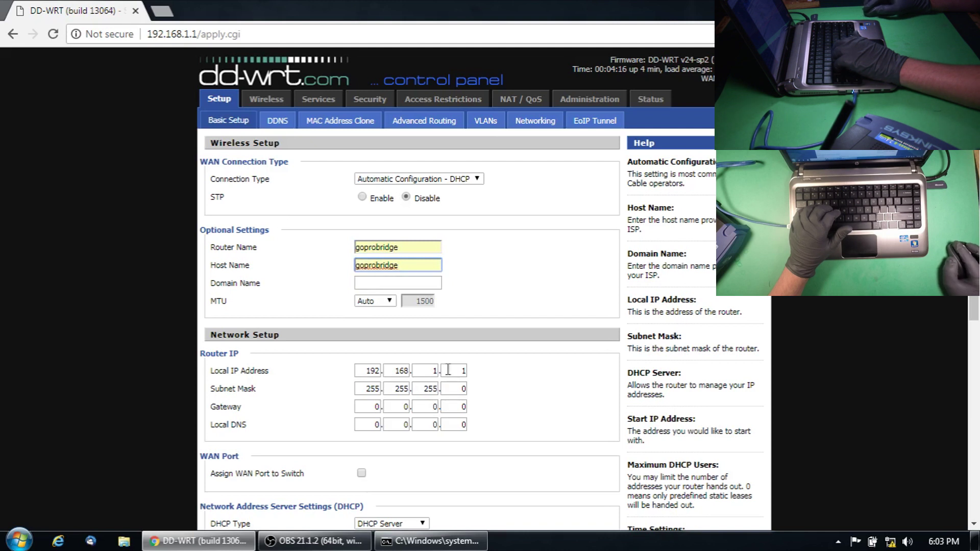
# Change the Local IP address to 192.168.2.5
pyautogui.doubleClick(422, 371)
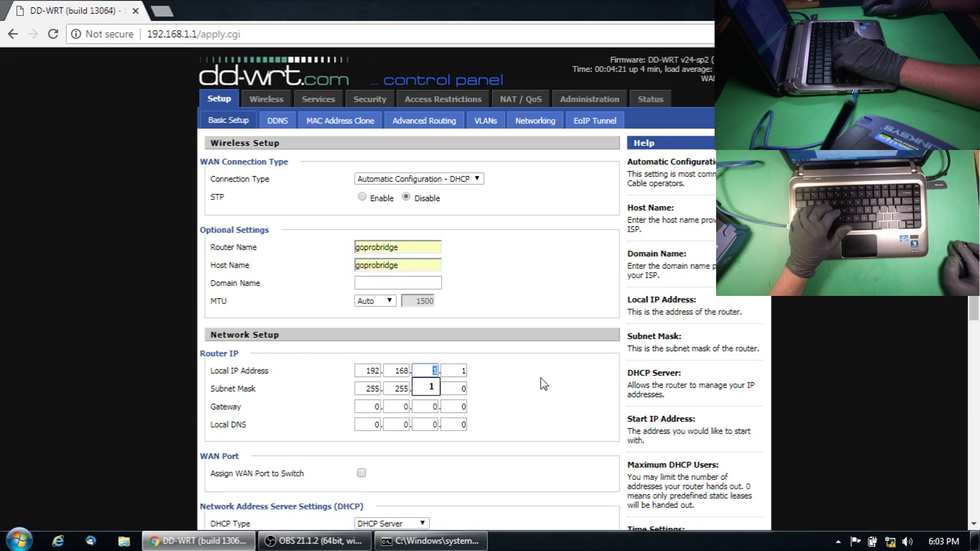
pyautogui.write('2')
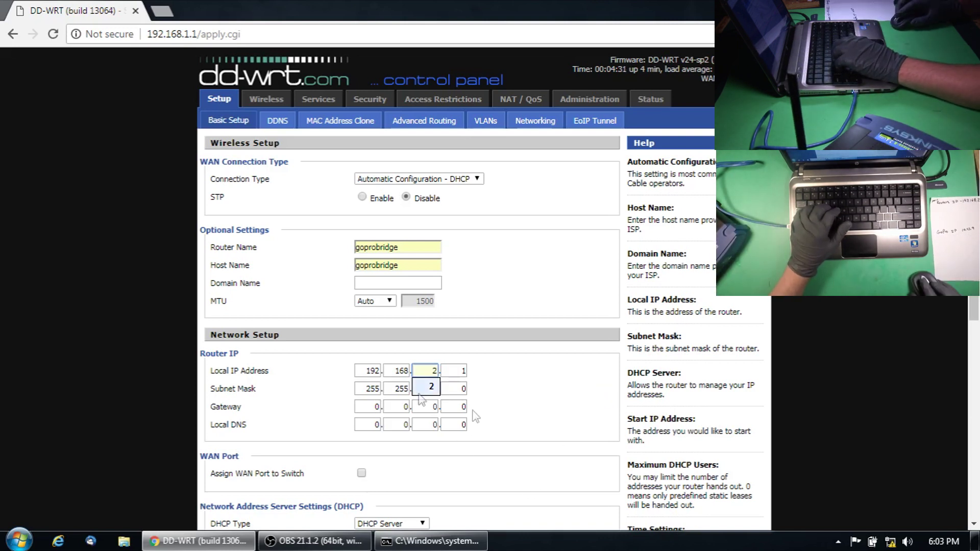
pyautogui.click(493, 398)
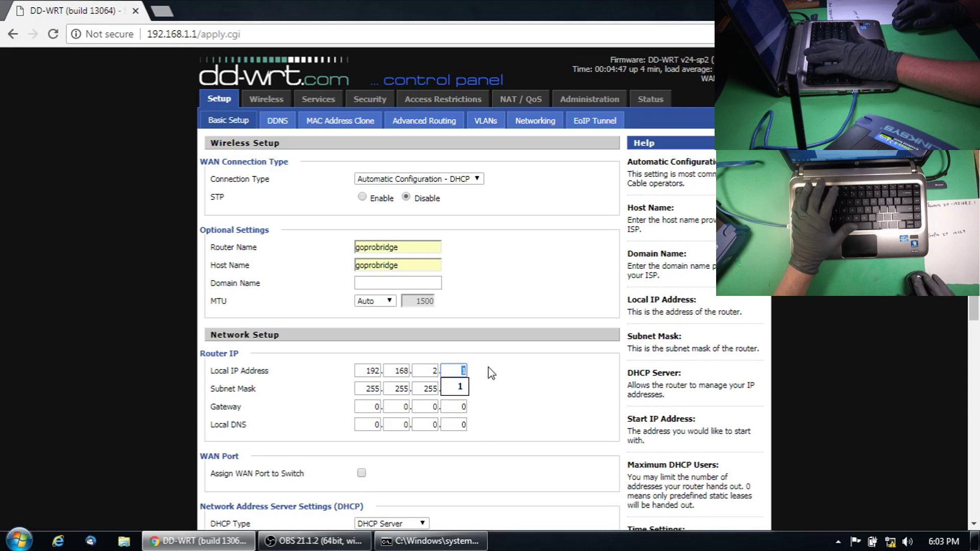
pyautogui.write('5')
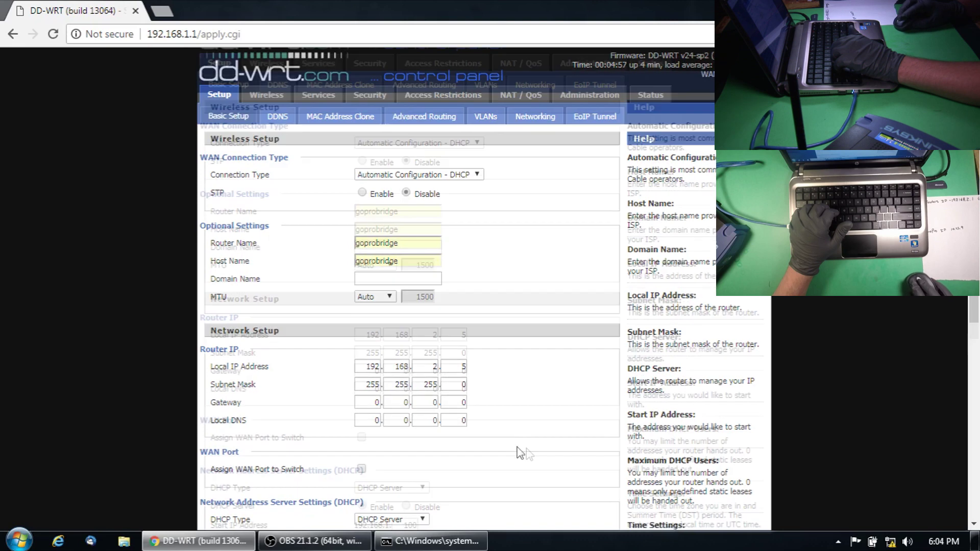
# Disable the DHCP server, save, and apply the settings to reboot the router
pyautogui.scroll(-5, 490, 415)
pyautogui.click(405, 255)
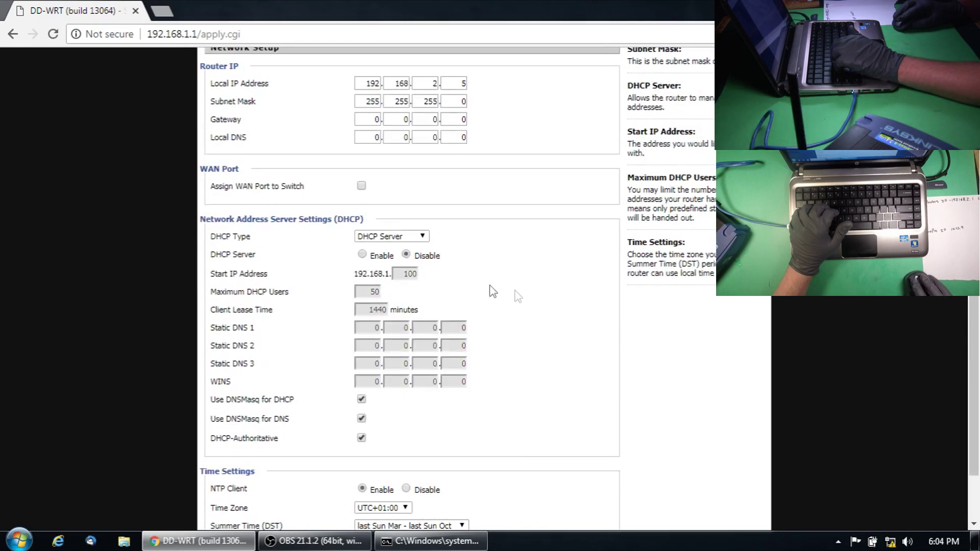
pyautogui.scroll(-2, 513, 308)
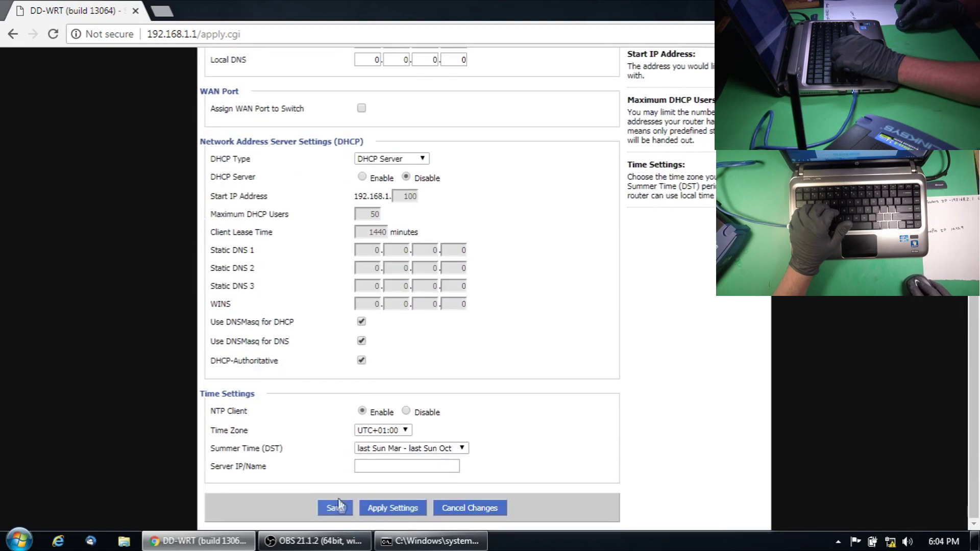
pyautogui.click(335, 507)
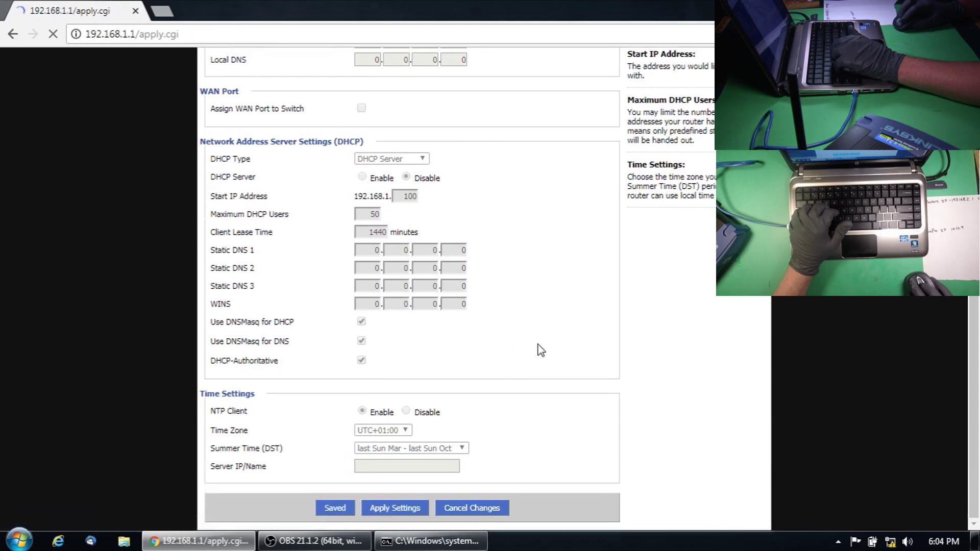
pyautogui.doubleClick(462, 371)
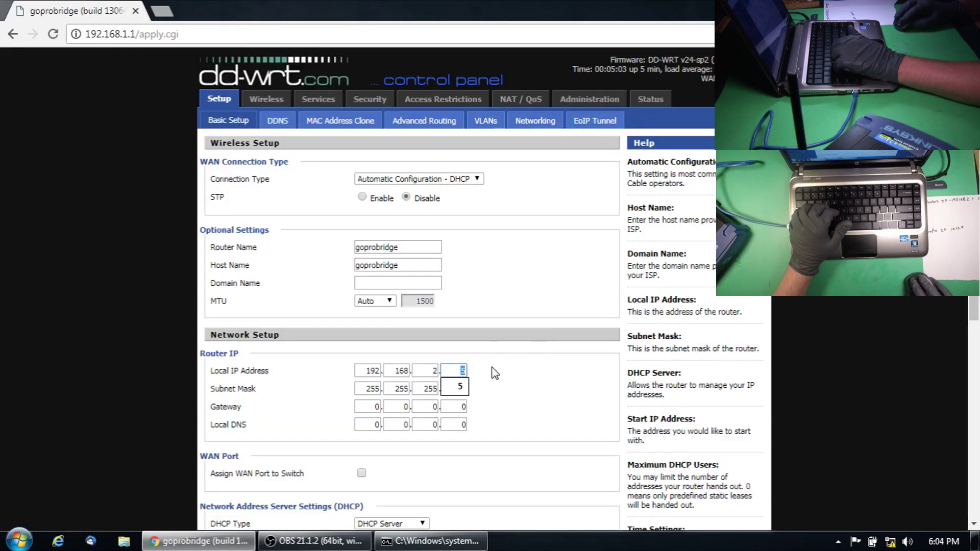
pyautogui.scroll(-7, 503, 395)
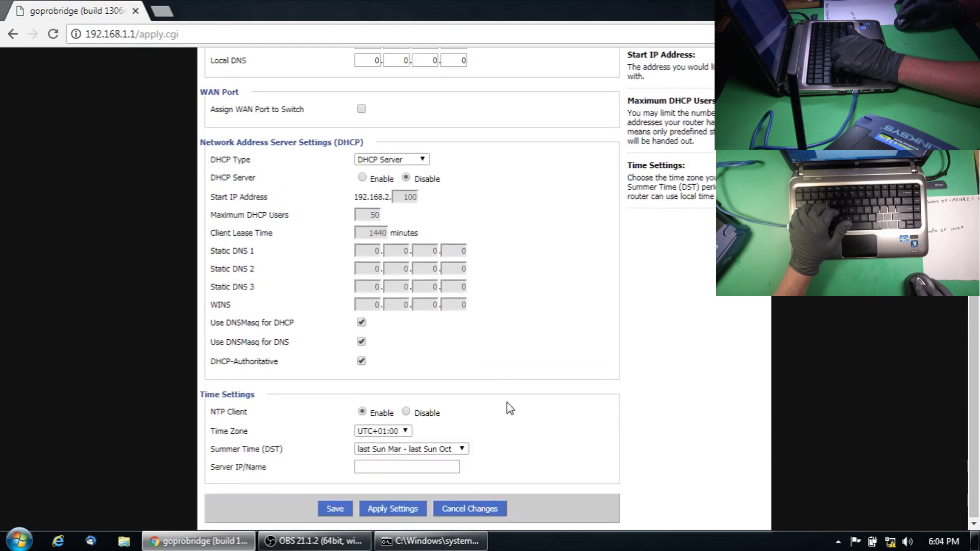
pyautogui.click(411, 509)
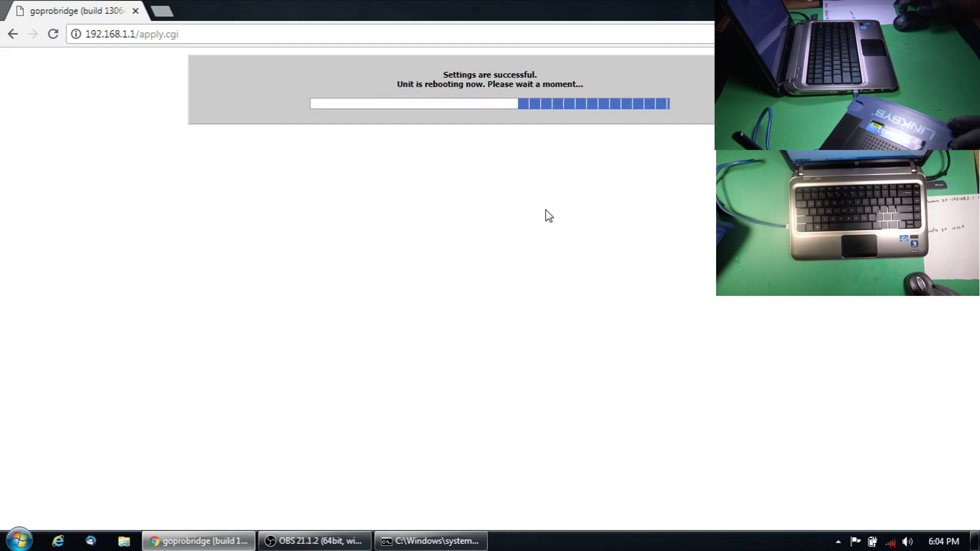
# Select the page address after the rebooted router stops answering at 192.168.1.1
pyautogui.click(296, 33)
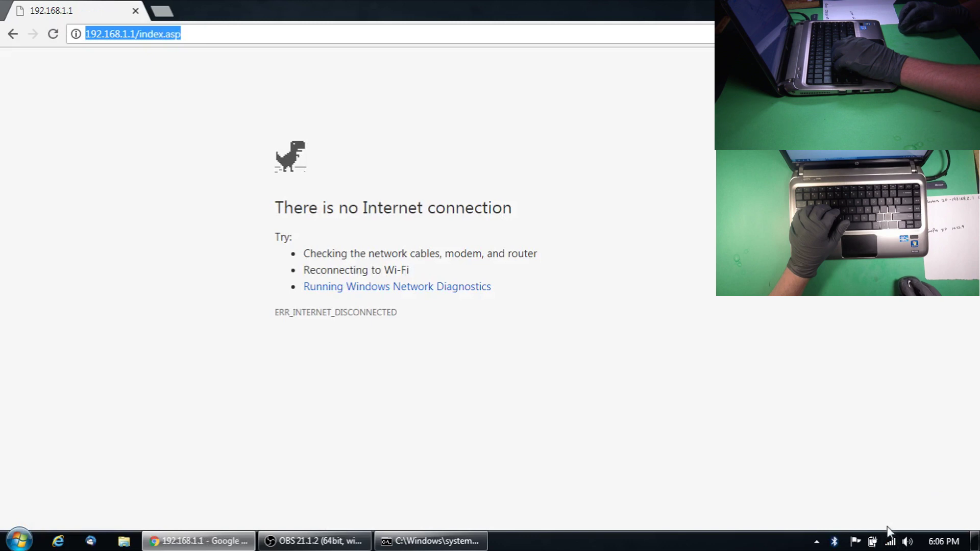
# Reload the page and load Google to check the internet connection
pyautogui.press('F5')
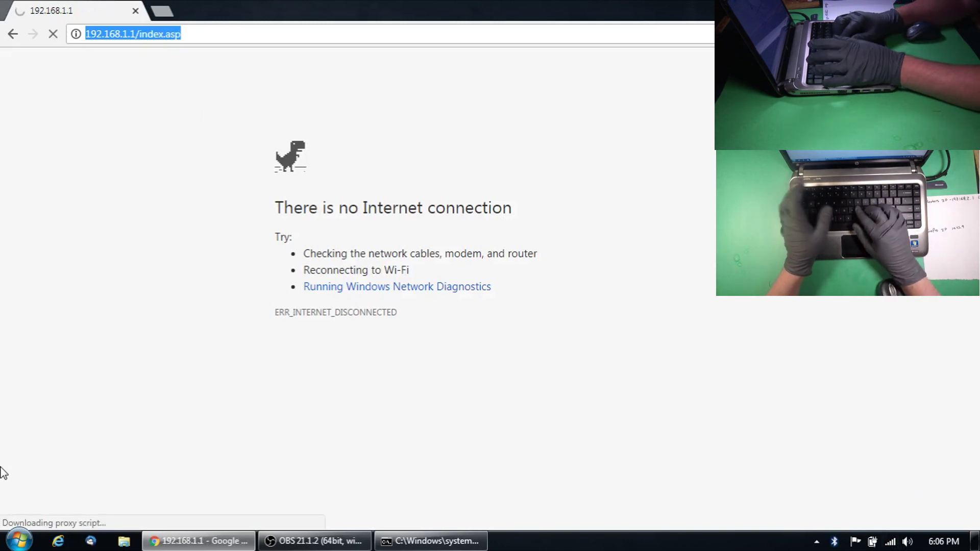
pyautogui.write('google.com')
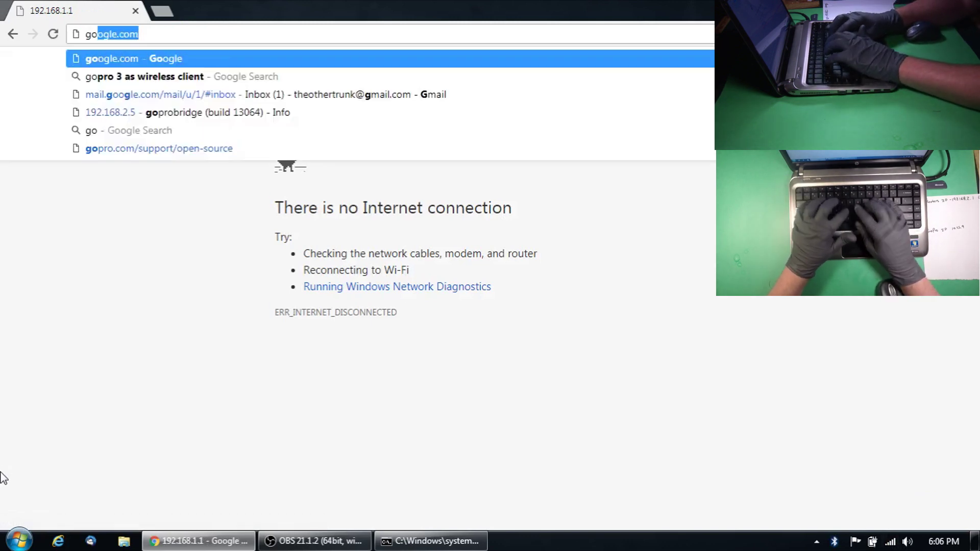
pyautogui.press('Return')
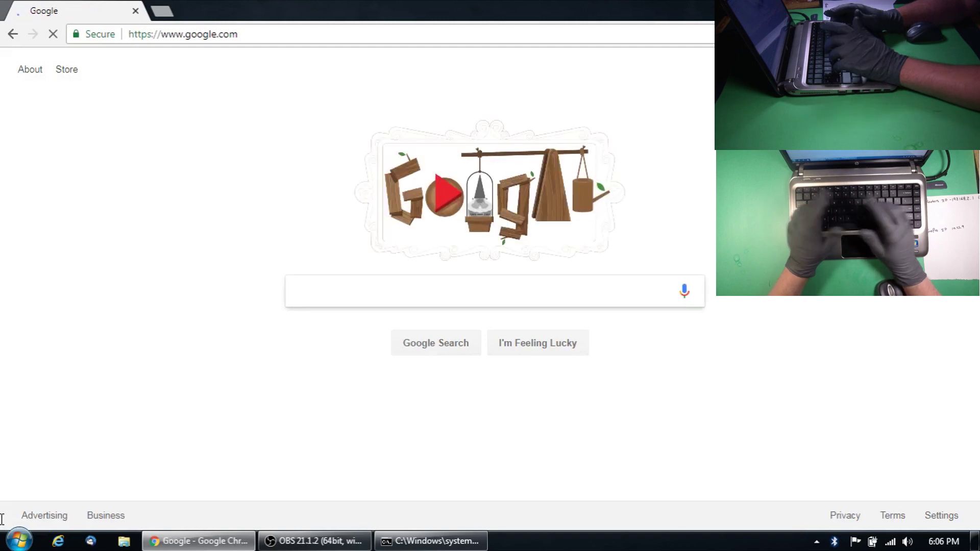
# Open the router control panel at 192.168.2.1
pyautogui.click(244, 40)
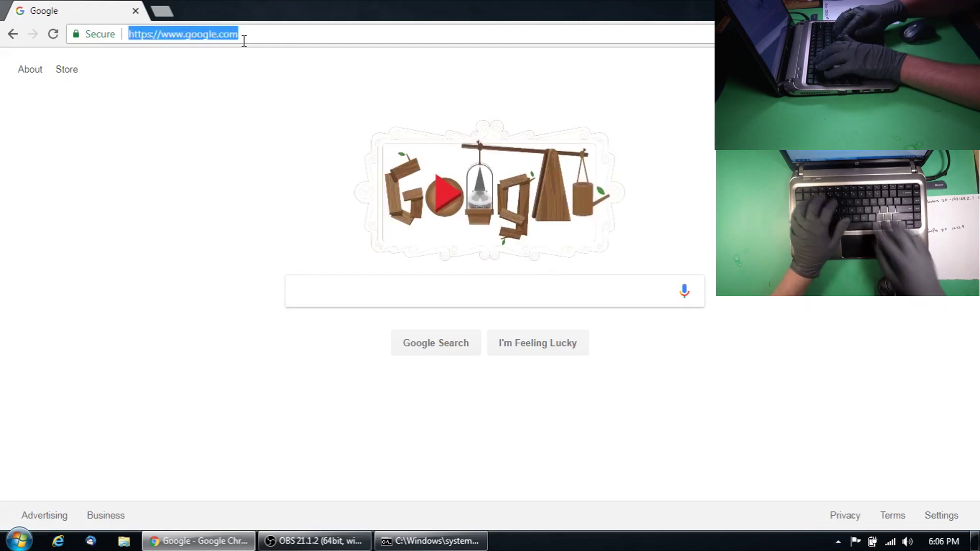
pyautogui.write('192.168.12')
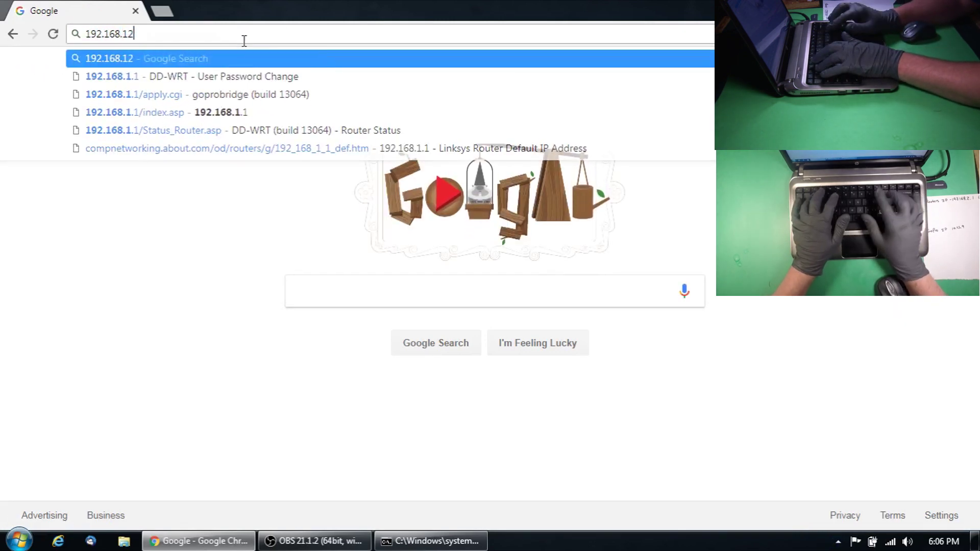
pyautogui.press('BackSpace')
pyautogui.press('BackSpace')
pyautogui.write('2.1')
pyautogui.press('Return')
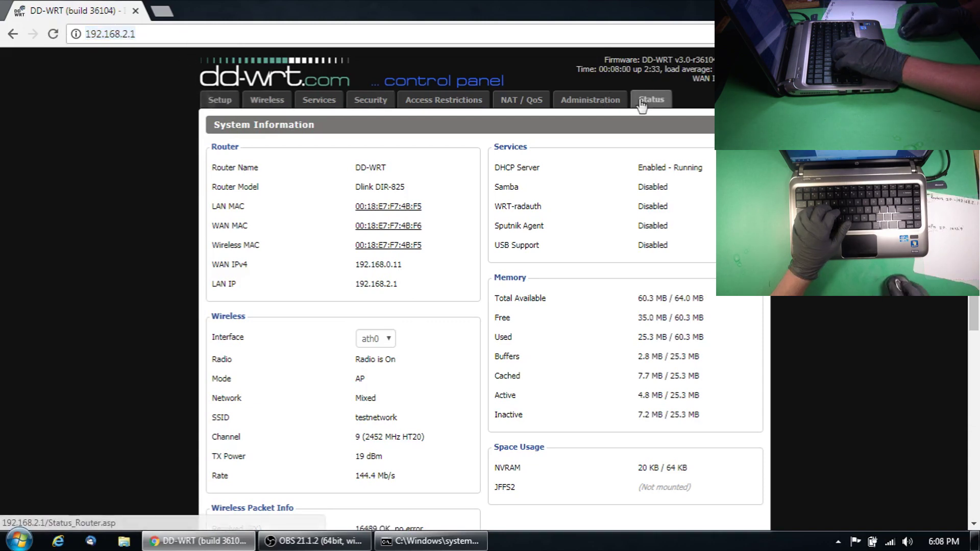
# Go to Setup > Advanced Routing and name the new static route gopro
pyautogui.click(229, 97)
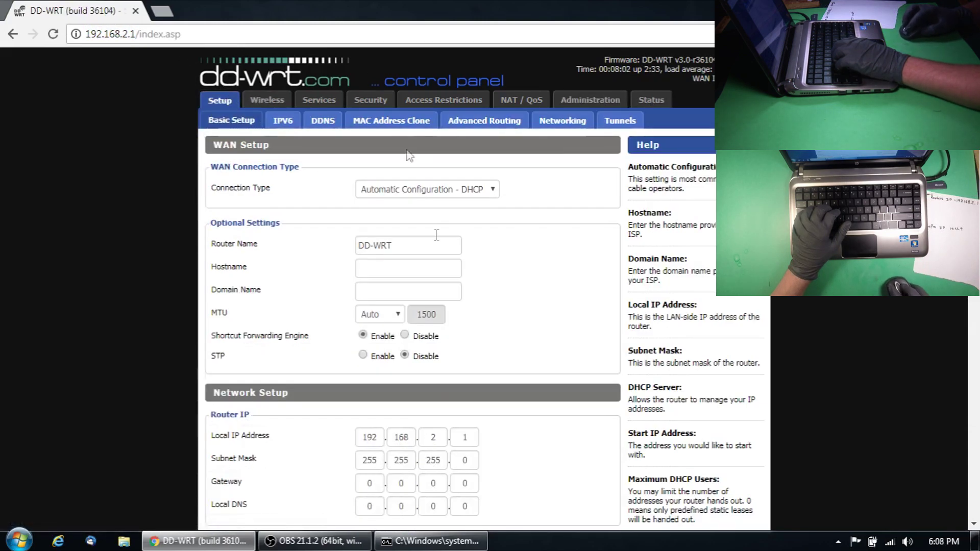
pyautogui.click(493, 122)
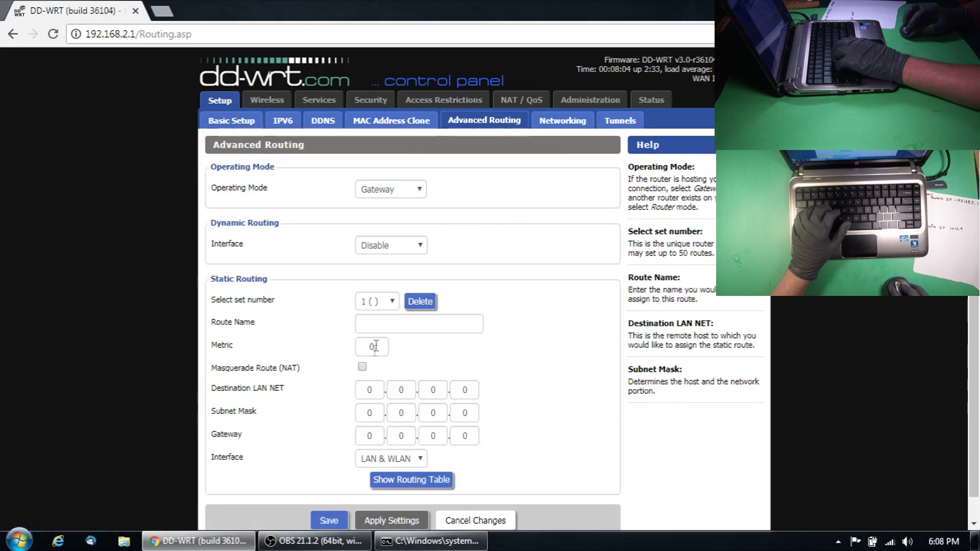
pyautogui.click(384, 325)
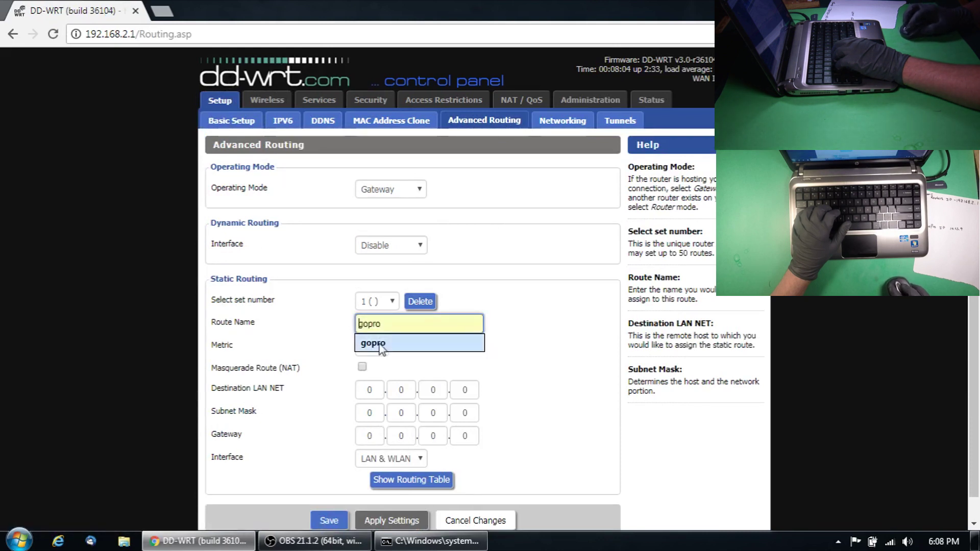
pyautogui.click(380, 344)
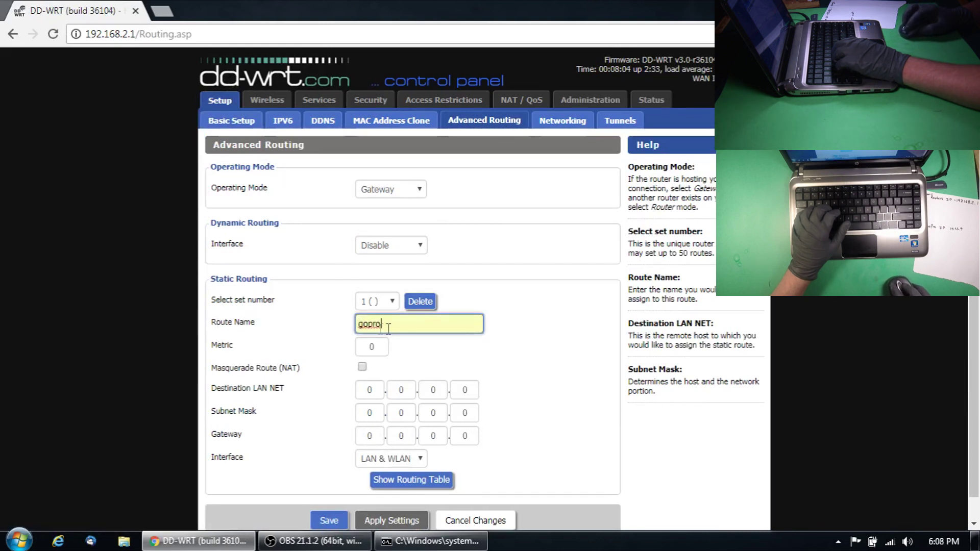
pyautogui.click(388, 328)
pyautogui.click(305, 346)
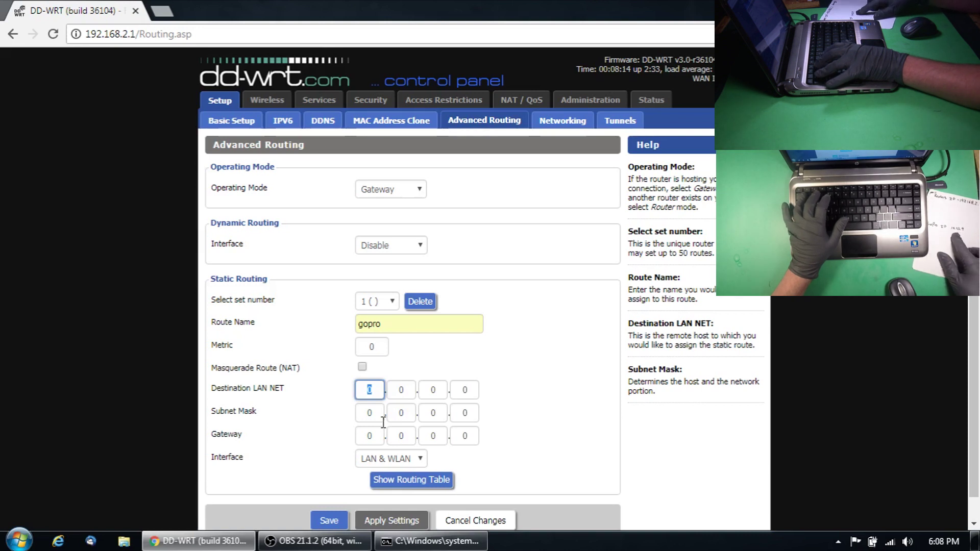
# Enter the route's destination address 10.5.5.9
pyautogui.write('10')
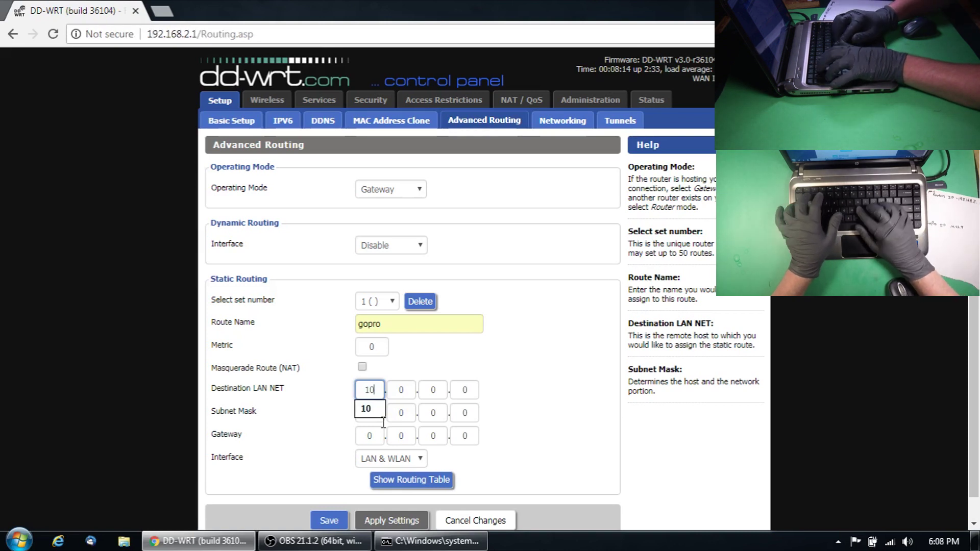
pyautogui.press('Tab')
pyautogui.write('5')
pyautogui.press('Tab')
pyautogui.write('5')
pyautogui.press('Tab')
pyautogui.write('9')
pyautogui.press('Tab')
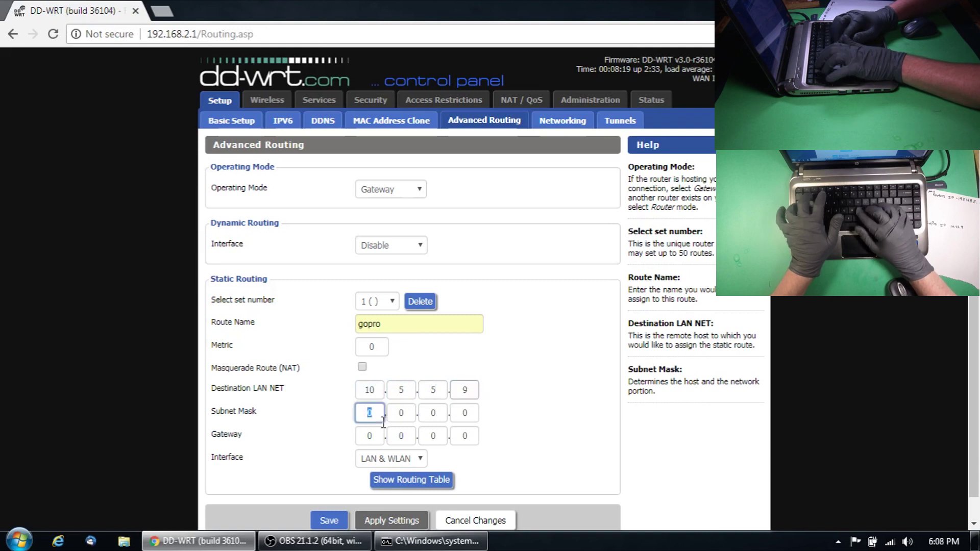
# Enter subnet mask 255.255.255.255 and recheck the destination's last octet is 9
pyautogui.write('255')
pyautogui.press('Tab')
pyautogui.write('255')
pyautogui.press('Tab')
pyautogui.write('255')
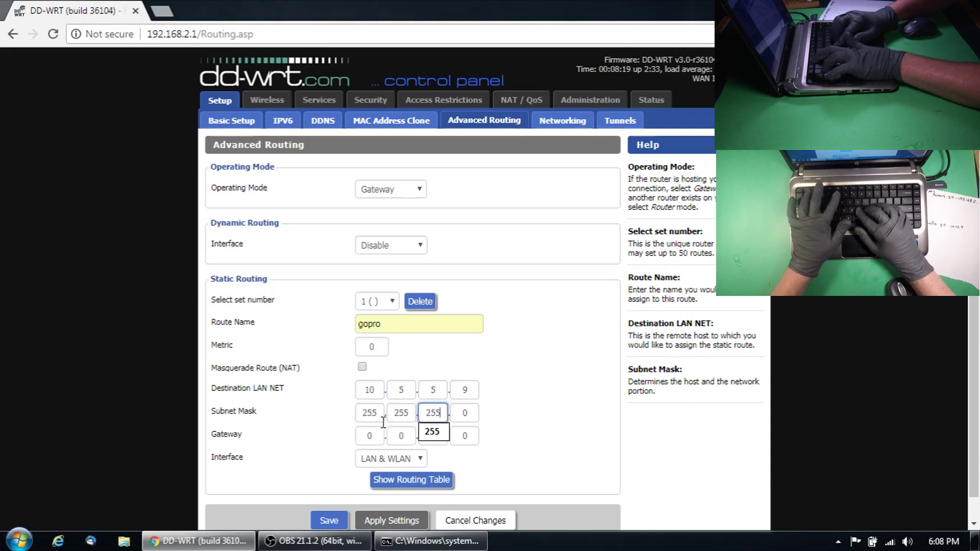
pyautogui.press('Tab')
pyautogui.write('255')
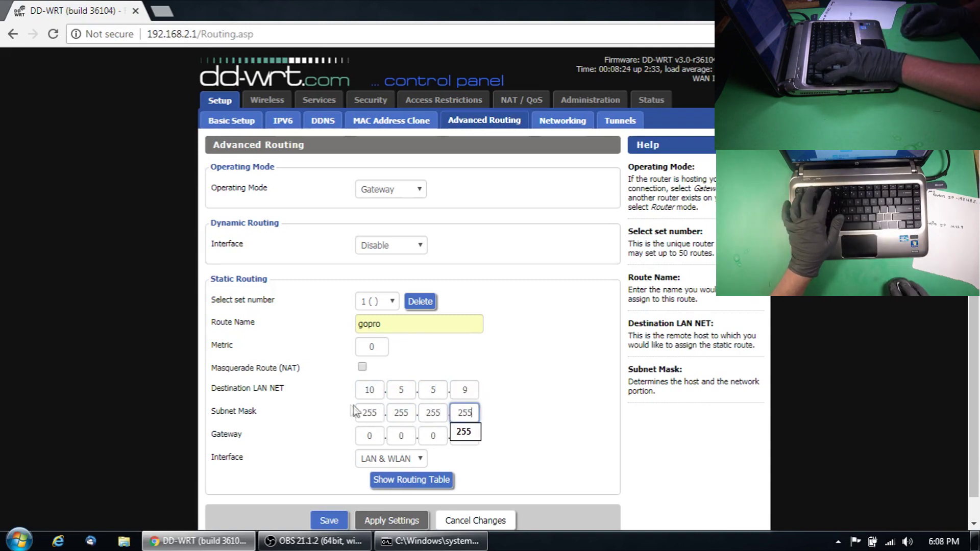
pyautogui.click(546, 413)
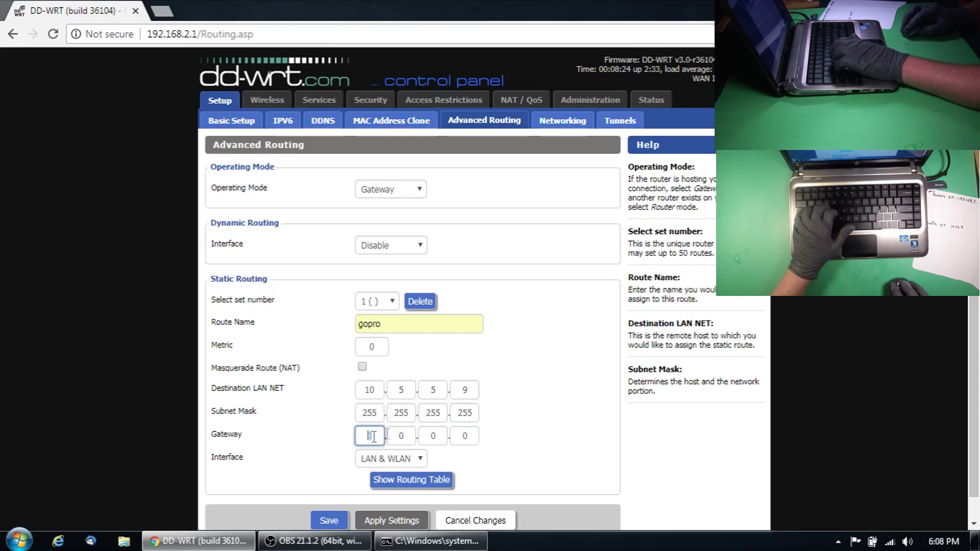
pyautogui.doubleClick(463, 390)
pyautogui.write('9')
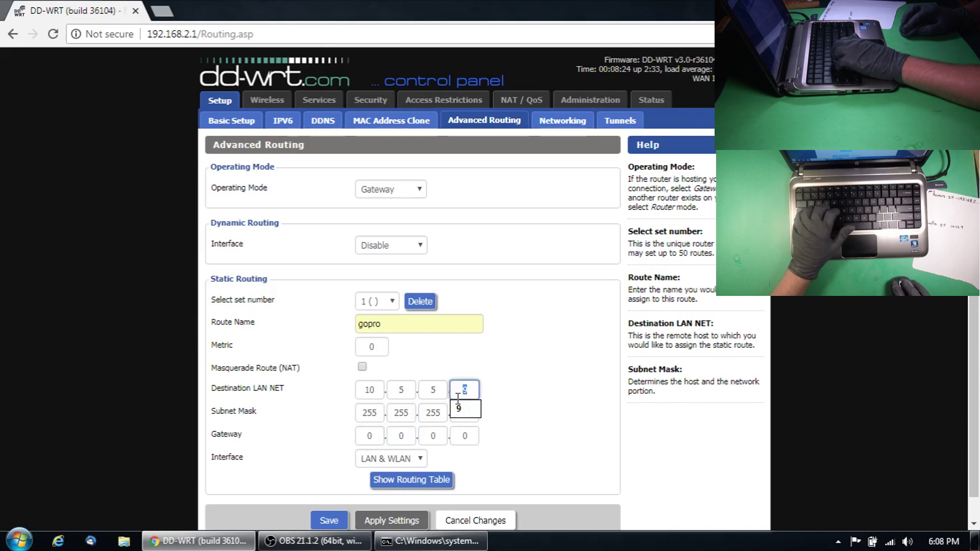
pyautogui.click(526, 404)
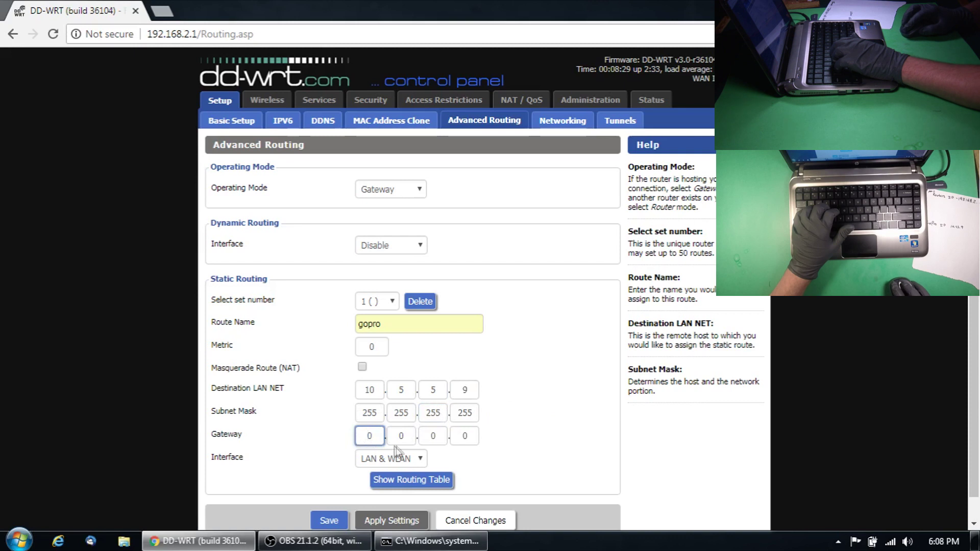
# Set the gateway to 192.168.2.5, then save and apply the gopro route
pyautogui.doubleClick(364, 436)
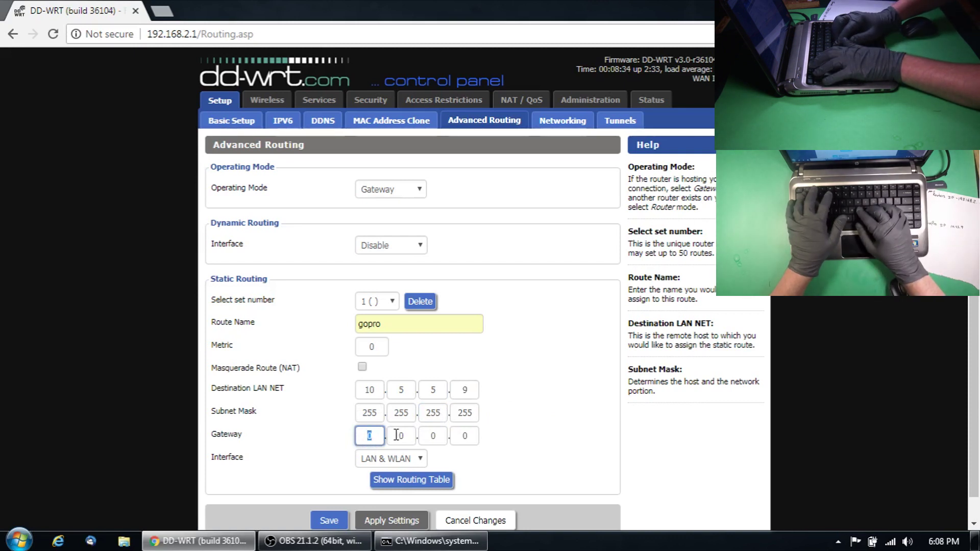
pyautogui.write('192')
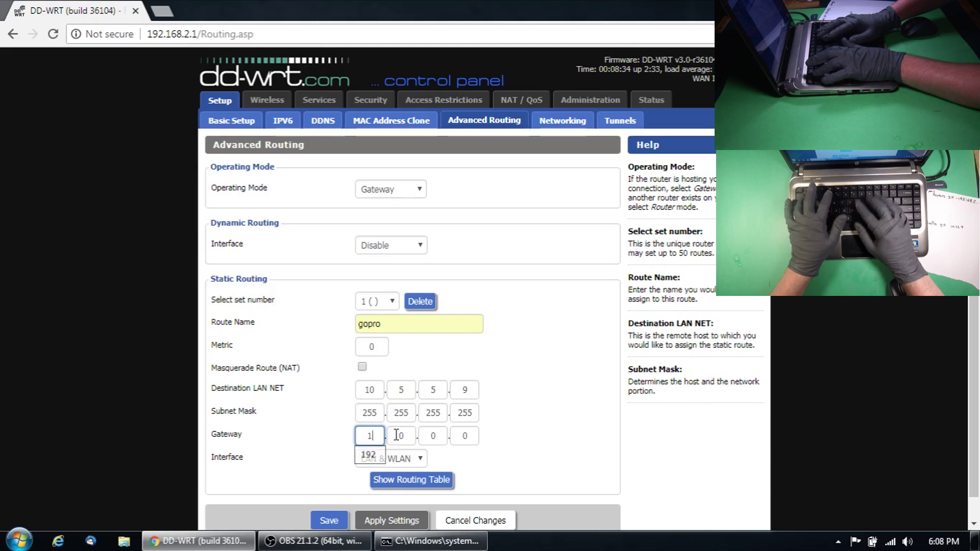
pyautogui.press('Tab')
pyautogui.write('168')
pyautogui.press('Tab')
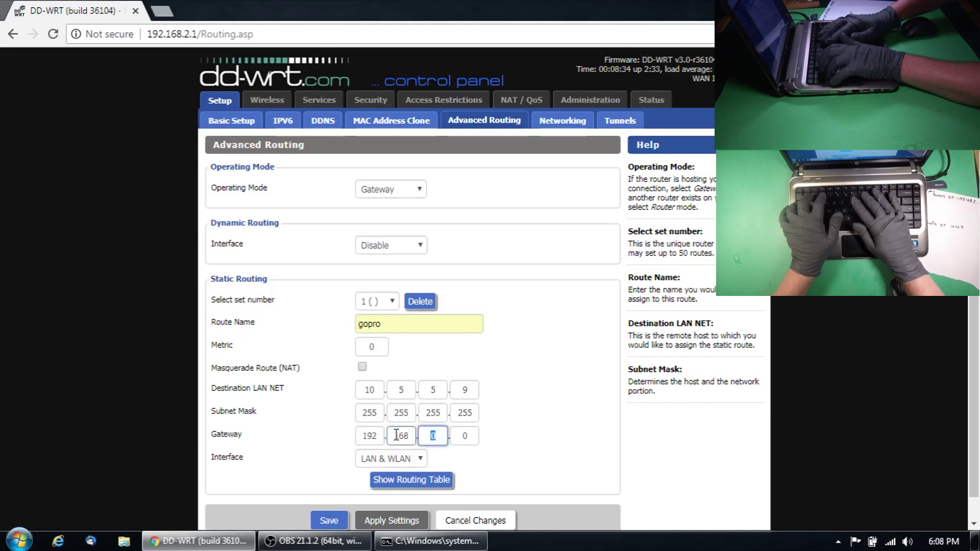
pyautogui.write('2')
pyautogui.press('Tab')
pyautogui.write('5')
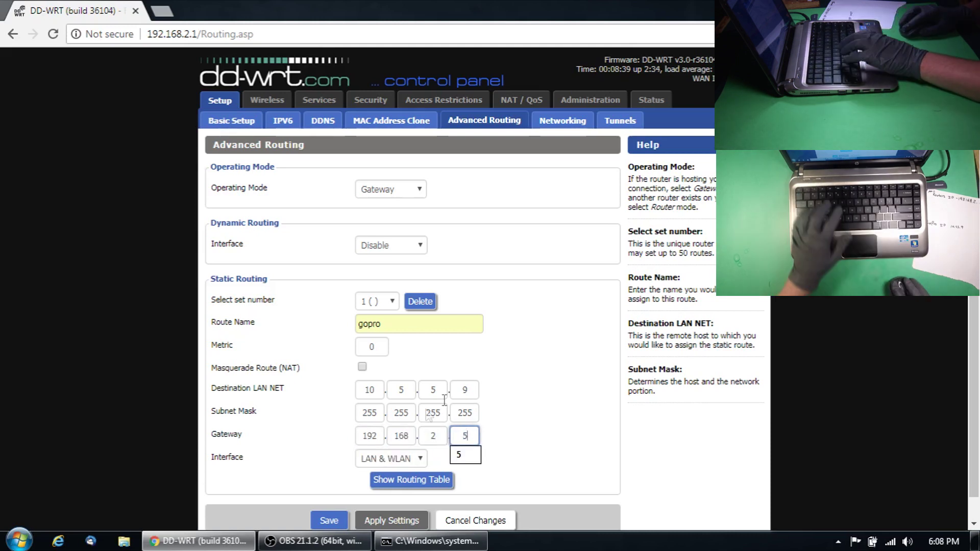
pyautogui.click(329, 520)
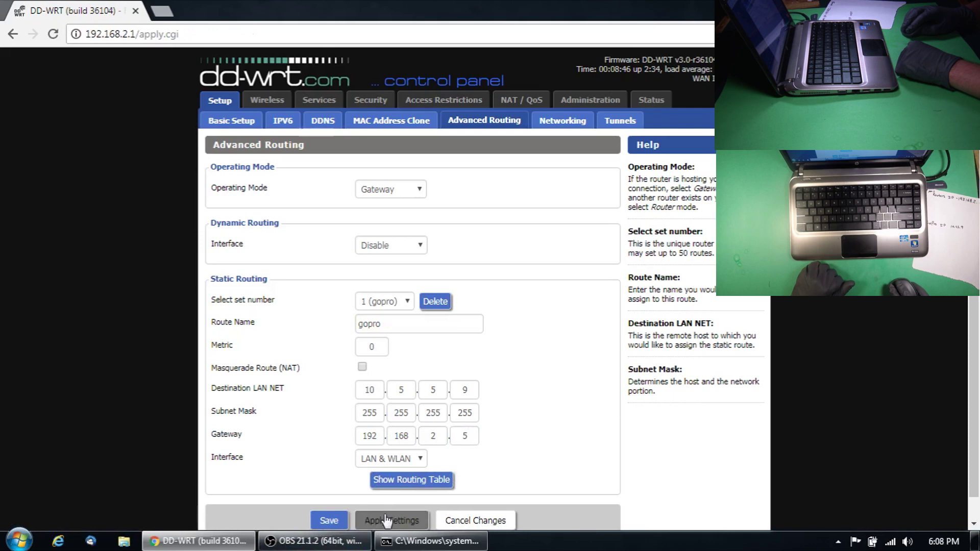
pyautogui.click(408, 518)
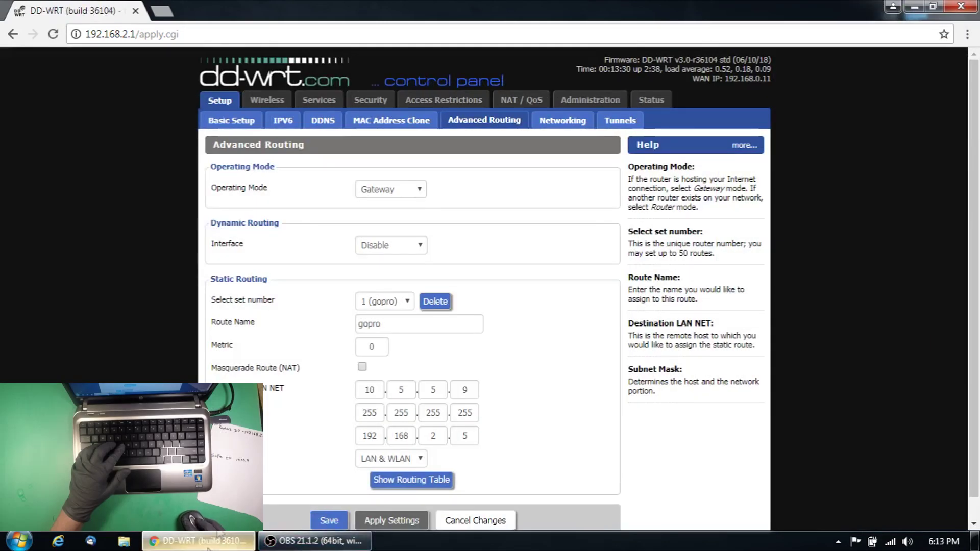
# Load Google in an incognito window, then minimize both windows to show the desktop
pyautogui.click(967, 33)
pyautogui.click(903, 96)
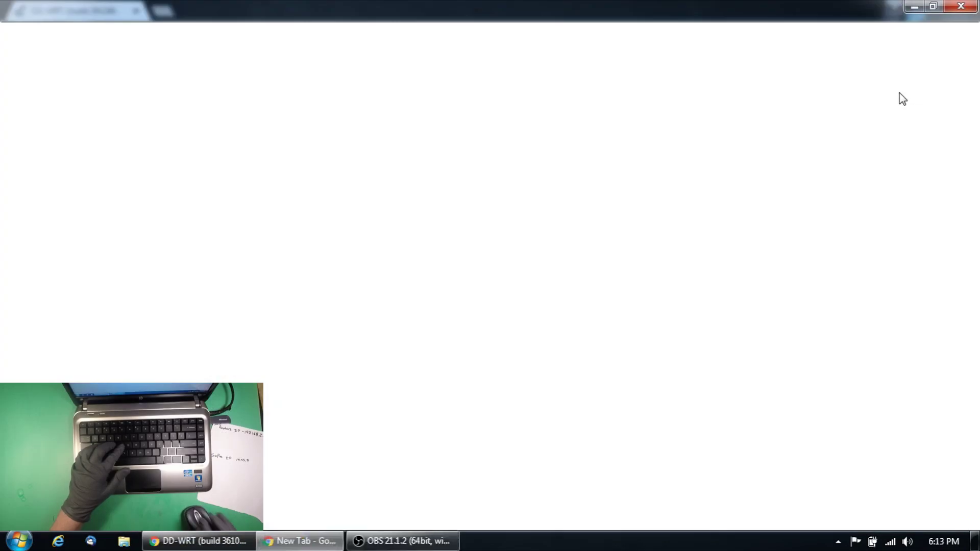
pyautogui.write('google.com')
pyautogui.press('Return')
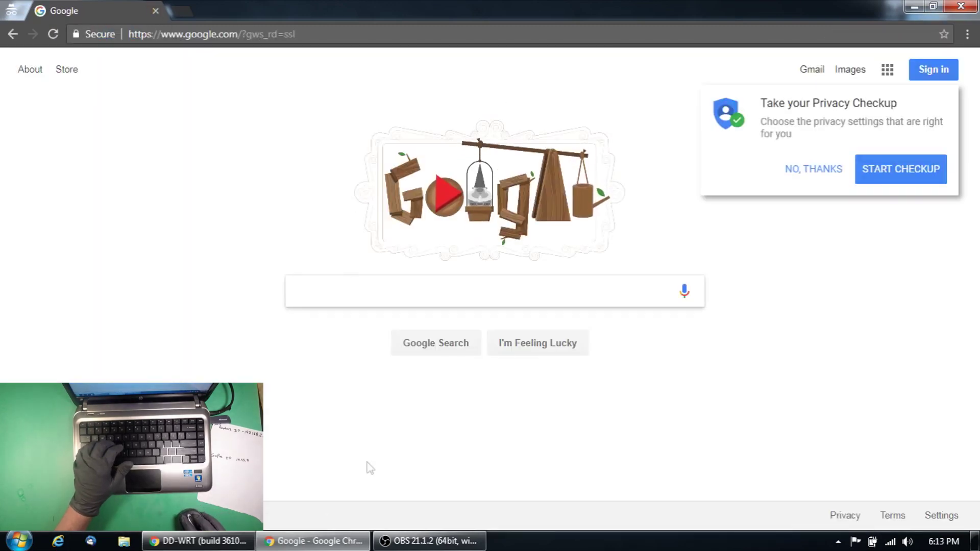
pyautogui.click(314, 541)
pyautogui.click(199, 541)
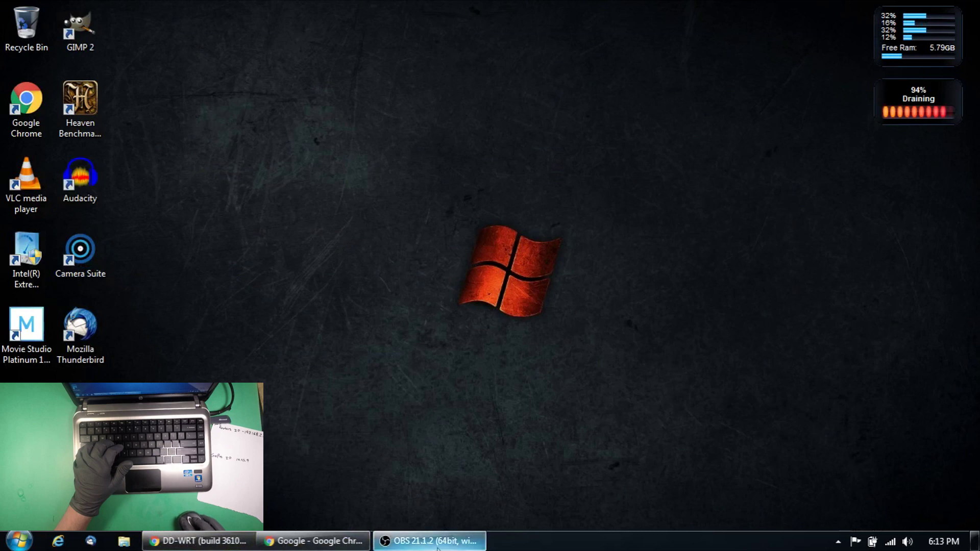
# Open a Command Prompt and ping the camera at 10.5.5.9, getting 4 of 4 replies
pyautogui.press('super+r')
pyautogui.write('cmd')
pyautogui.press('Return')
pyautogui.write('p')
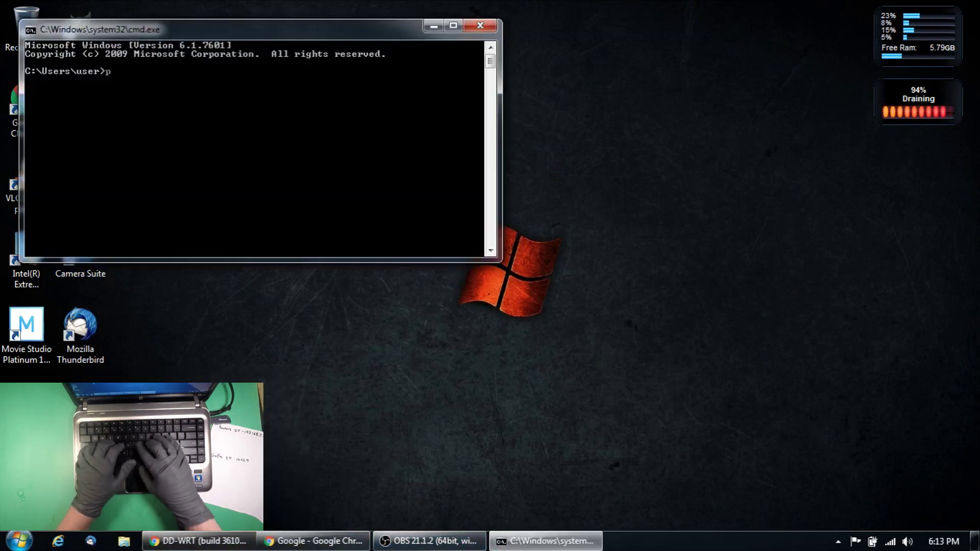
pyautogui.write('ing 10.5.5.9')
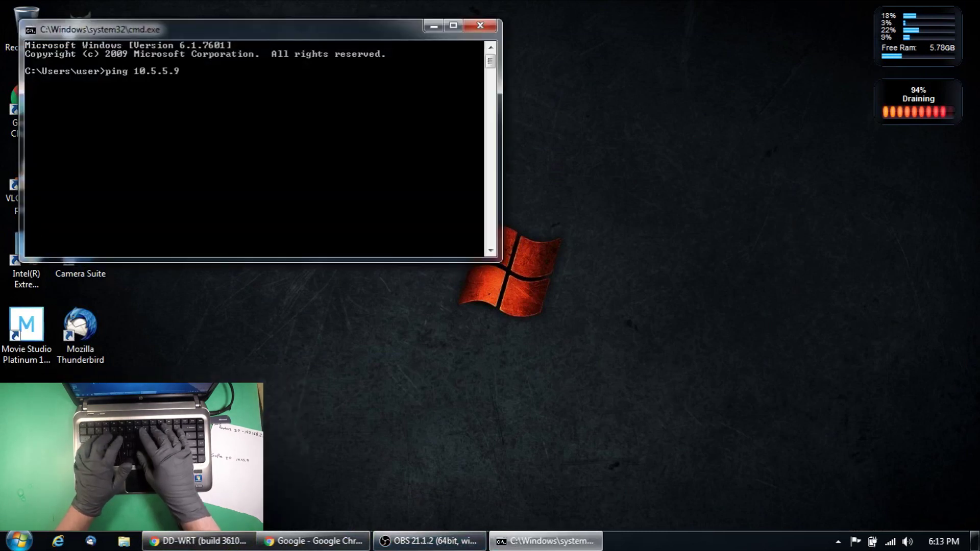
pyautogui.press('Return')
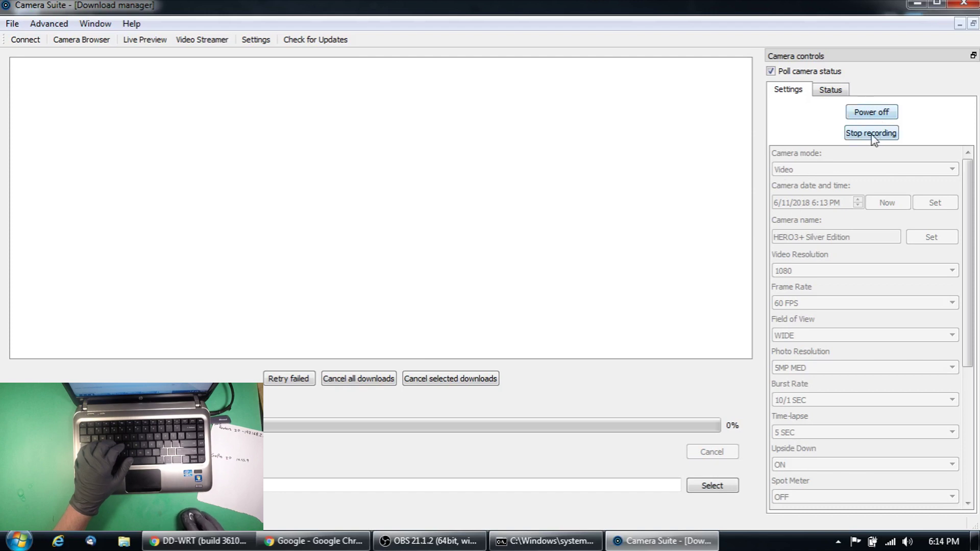
pyautogui.click(836, 90)
pyautogui.click(789, 90)
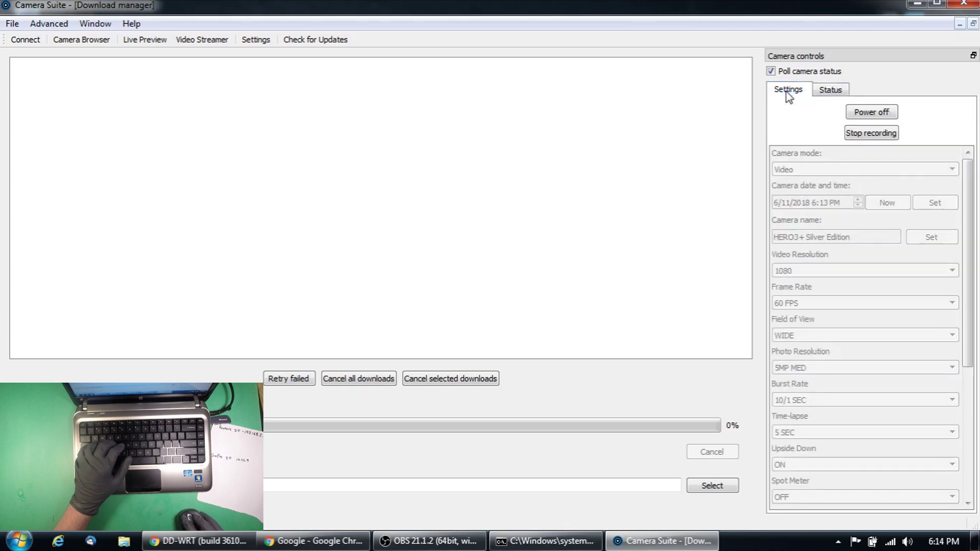
pyautogui.click(145, 41)
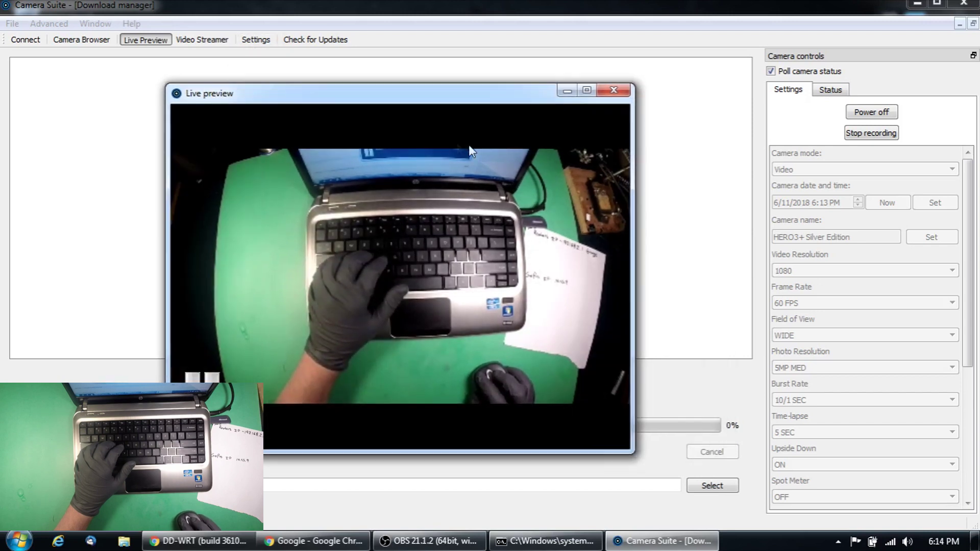
pyautogui.click(703, 86)
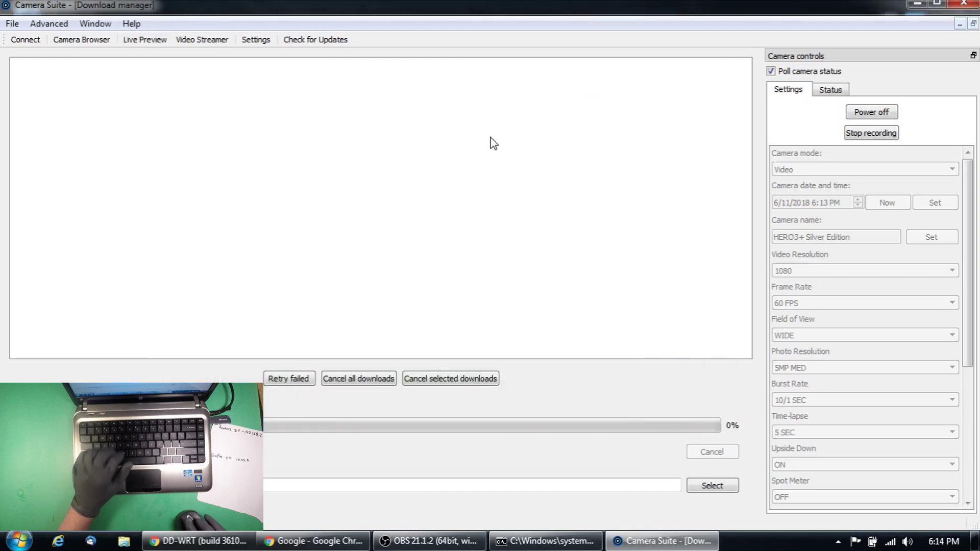